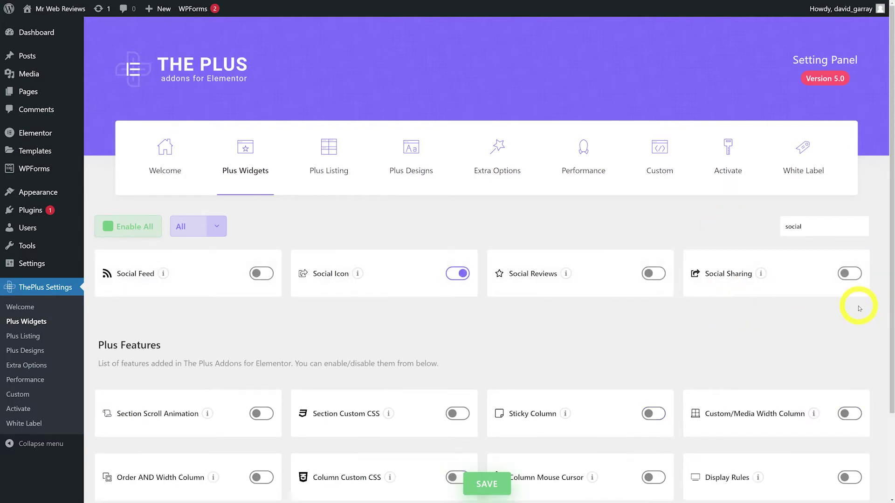
Enable and save the Social Sharing widget, then purge all Plus Addons cache files
left_click(850, 275)
left_click(486, 484)
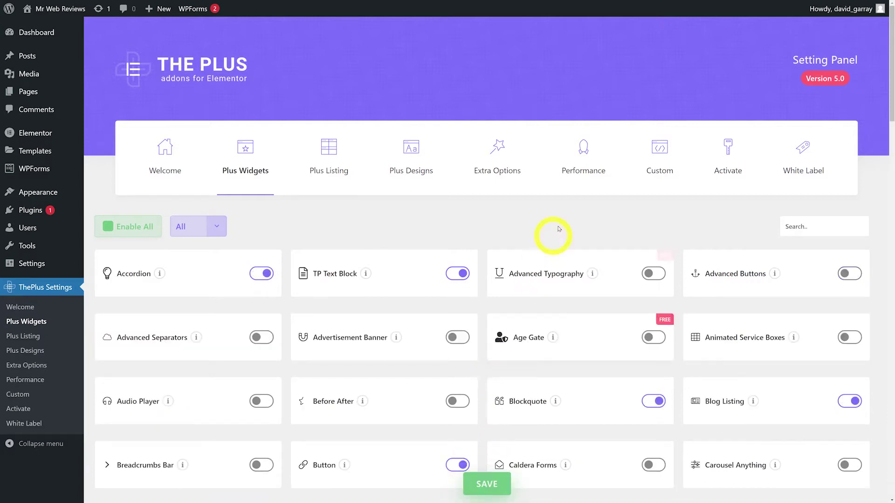
left_click(581, 174)
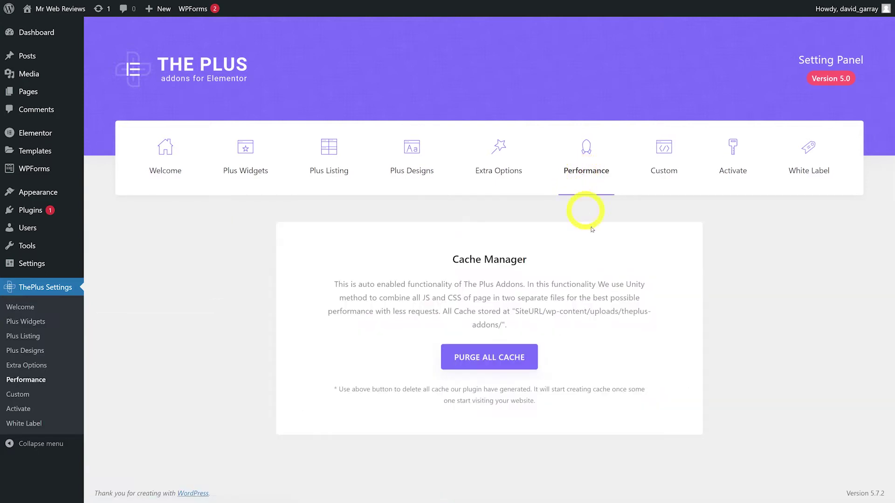
left_click(502, 368)
left_click(480, 48)
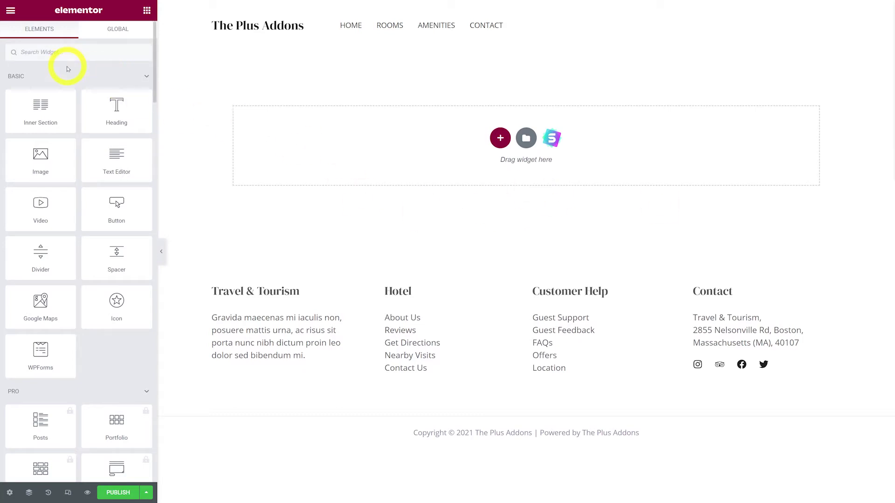
Search widgets for 'soc' and drop Social Sharing into the empty page section
scroll(74, 276, "down", 20)
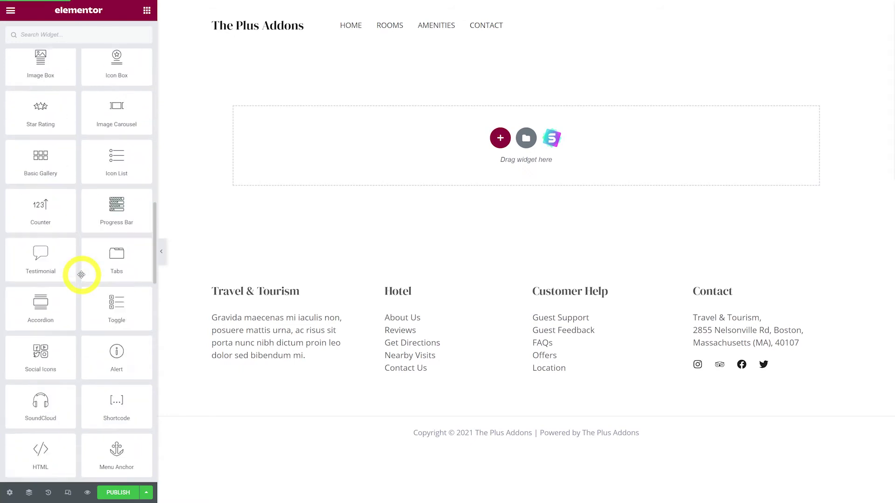
scroll(81, 275, "down", 2)
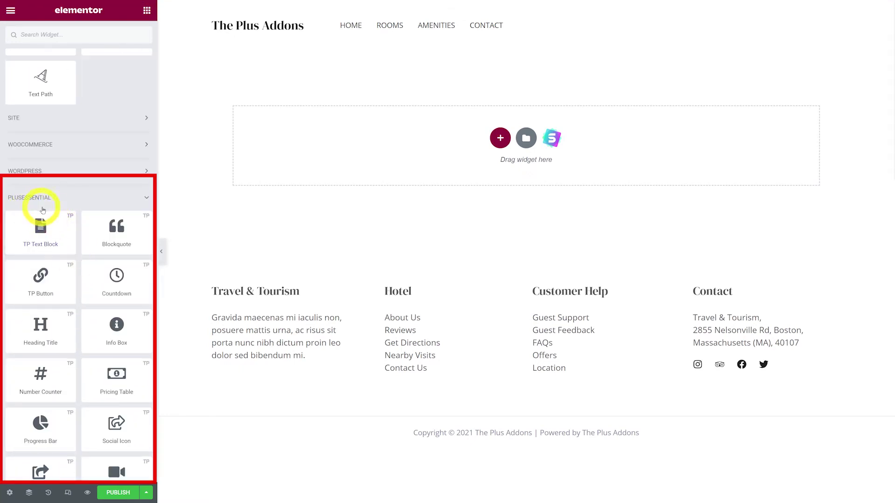
scroll(64, 207, "down", 5)
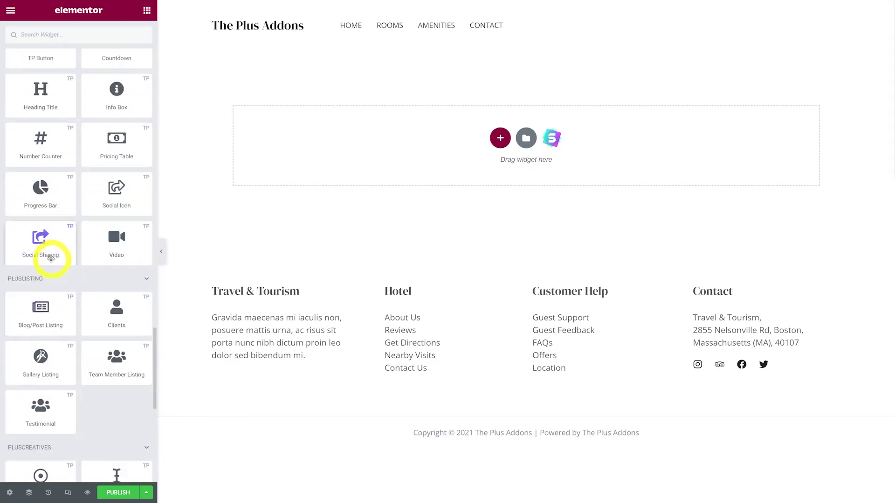
left_click(41, 35)
type("social")
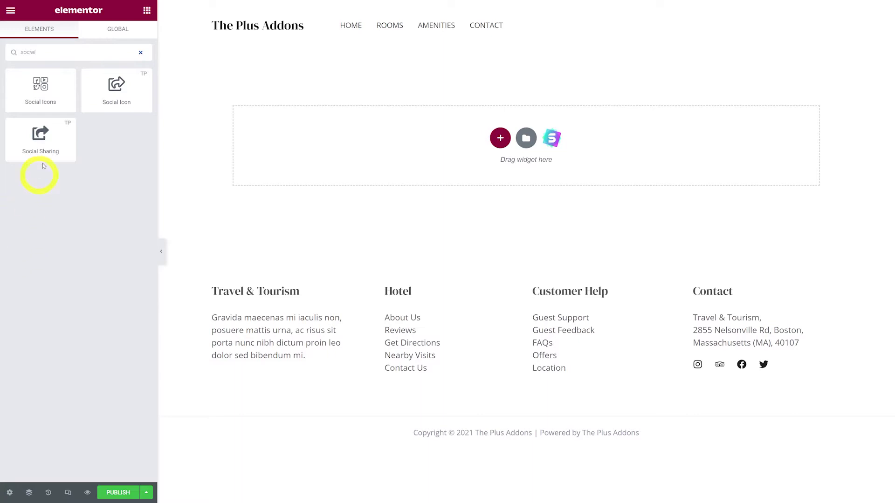
left_click_drag(45, 147, 508, 154)
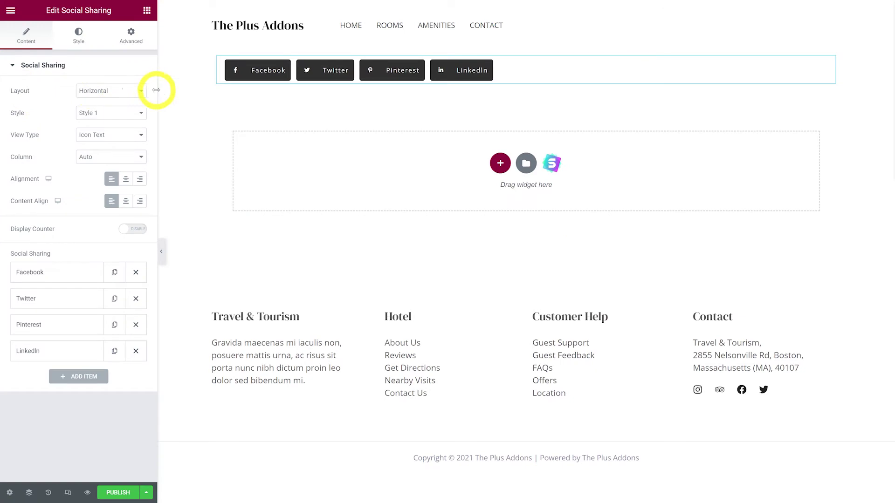
Preview the Vertical and Toggle layouts, then return the share buttons to Horizontal
left_click(141, 91)
left_click(135, 104)
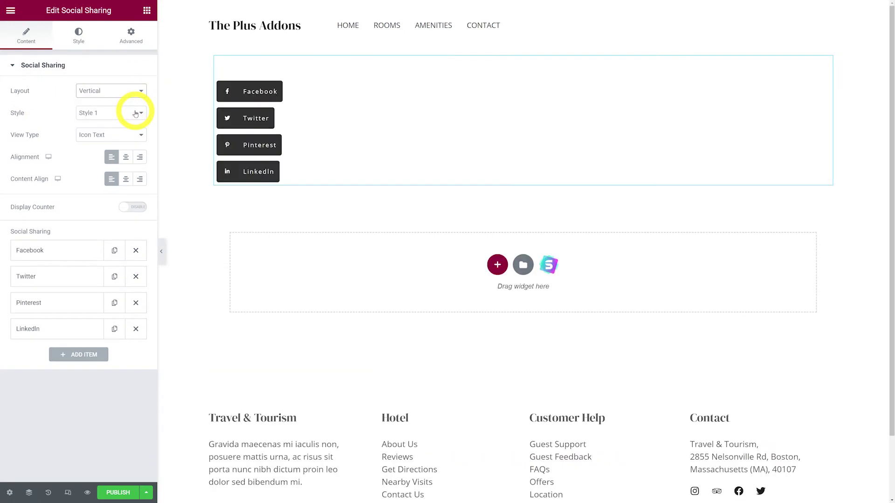
left_click(134, 92)
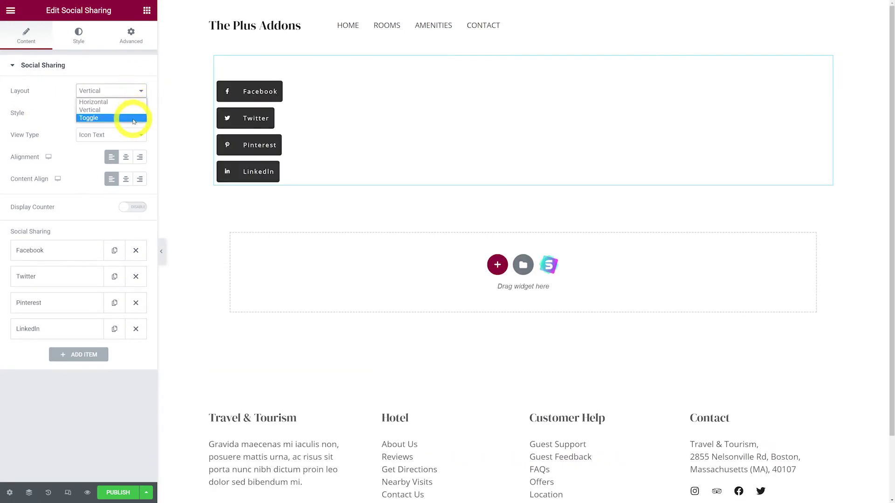
left_click(133, 119)
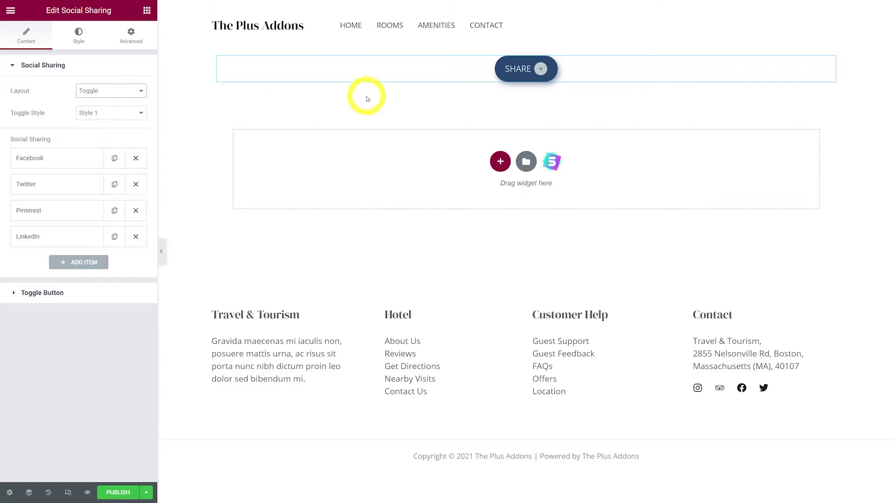
left_click(541, 70)
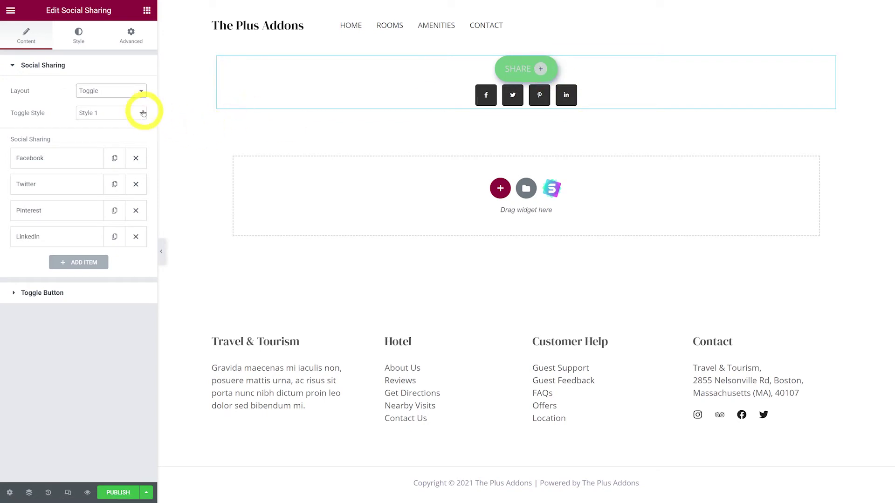
left_click(141, 91)
left_click(130, 102)
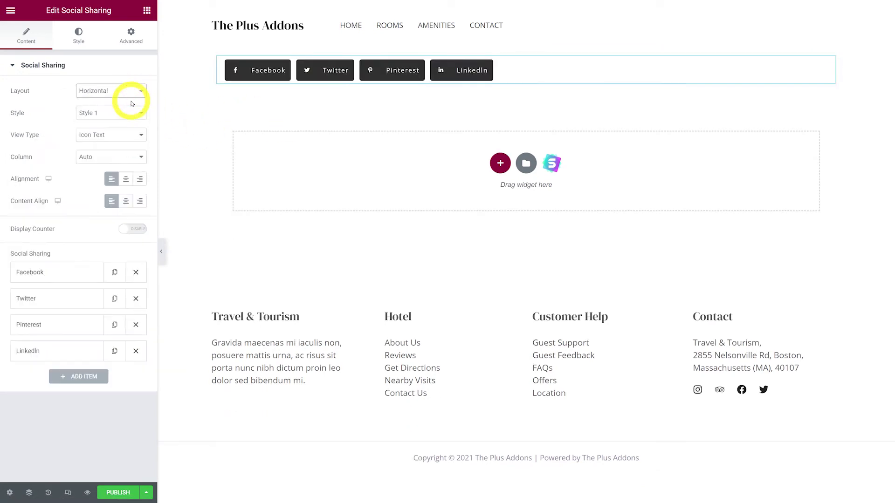
Try button Styles 3 and 4, then revert the buttons to Style 1
left_click(135, 114)
left_click(130, 140)
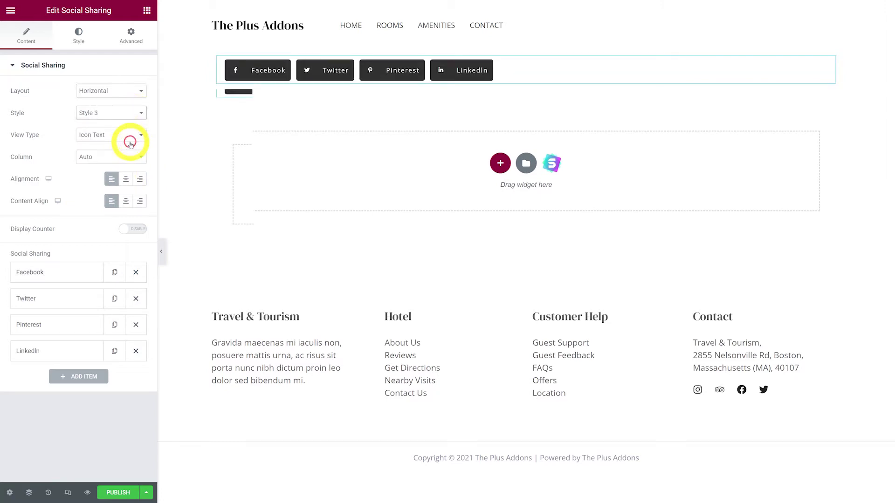
left_click(142, 119)
left_click(137, 146)
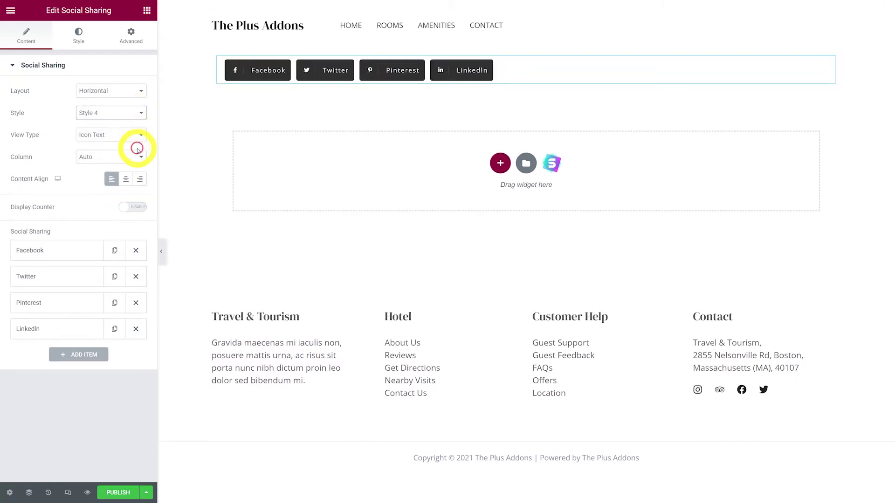
left_click(143, 119)
left_click(140, 123)
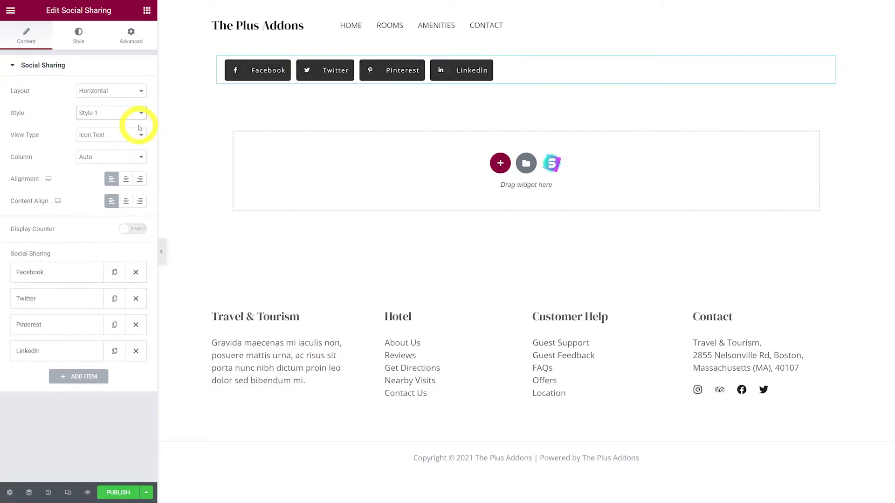
Cycle through the View Type options, finishing on Icon Text Count
left_click(142, 135)
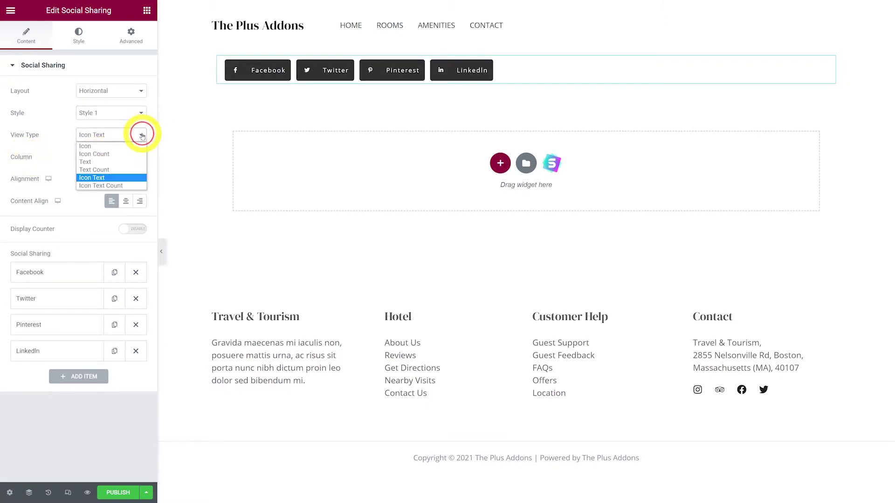
left_click(132, 147)
left_click(139, 136)
left_click(126, 157)
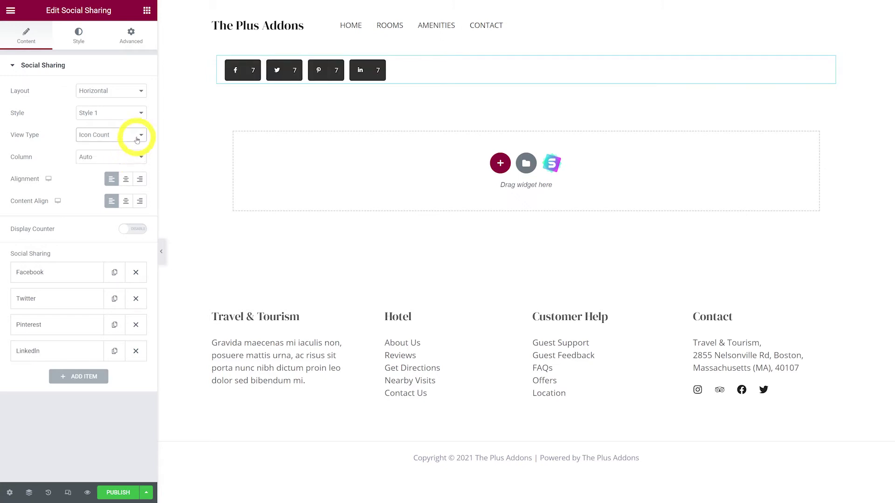
left_click(136, 141)
left_click(129, 162)
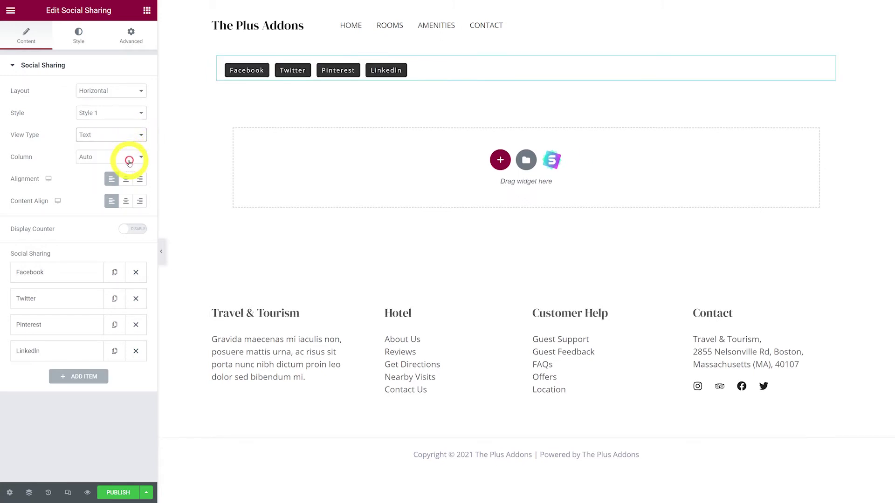
left_click(140, 135)
left_click(134, 170)
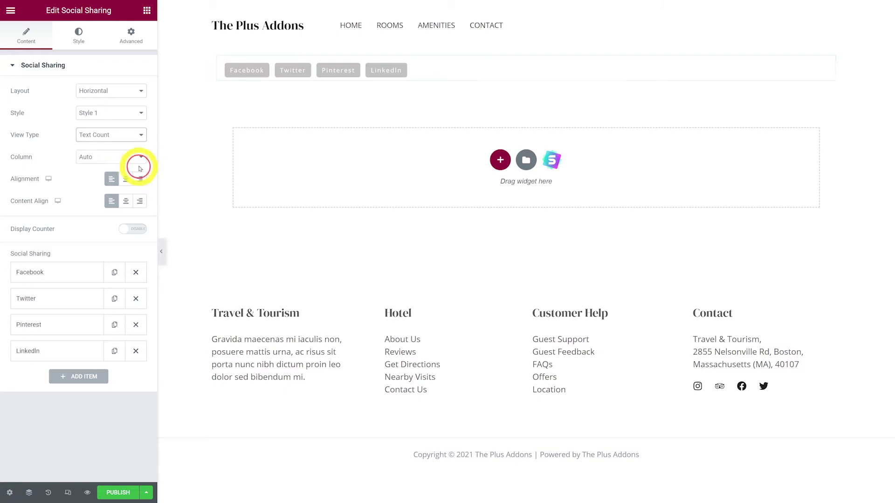
left_click(138, 136)
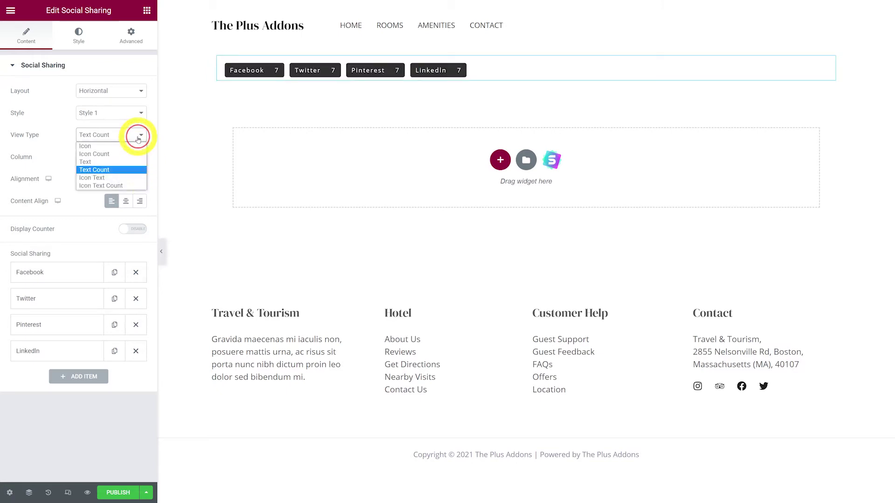
left_click(135, 178)
left_click(142, 137)
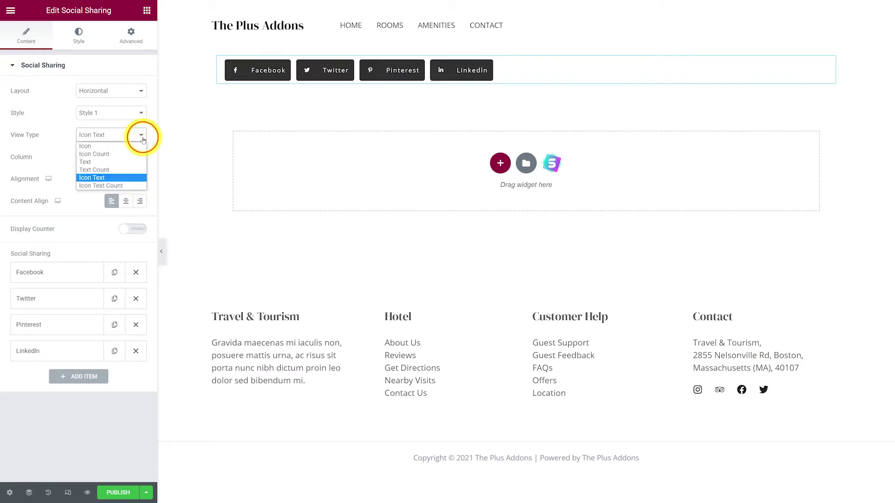
left_click(125, 187)
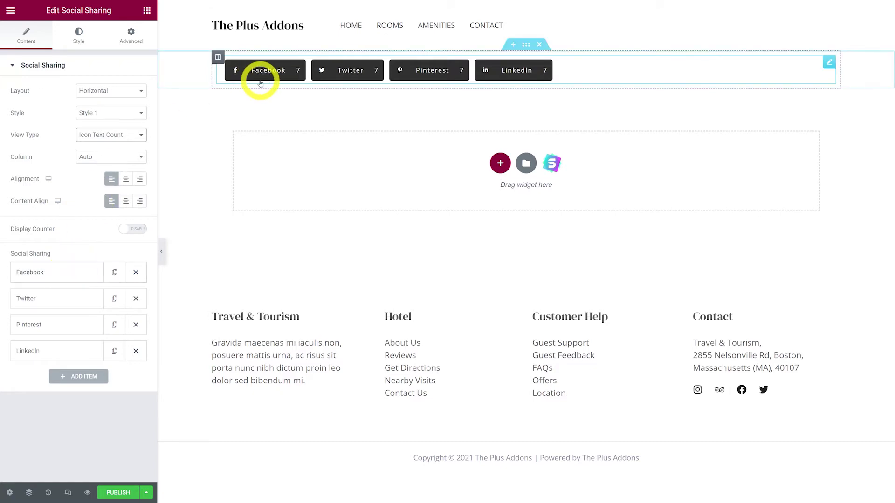
Try 2 and 4 columns, settle on Auto, then align the buttons right and center
left_click(134, 157)
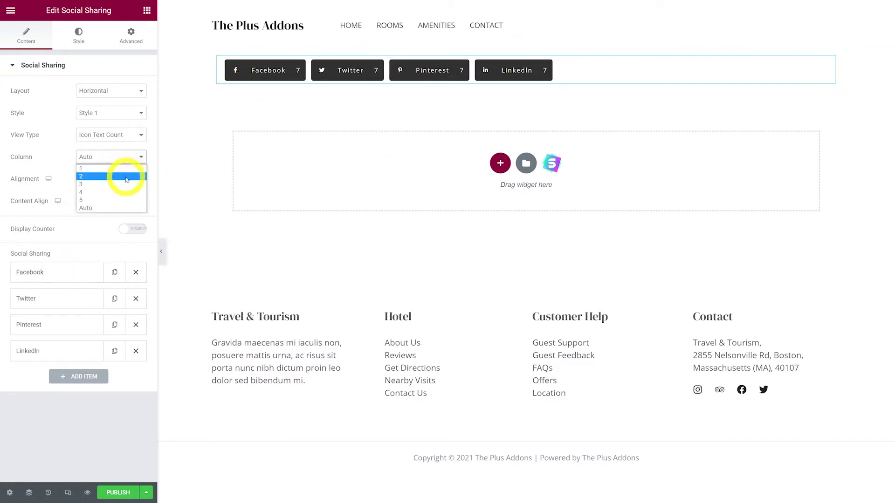
left_click(126, 177)
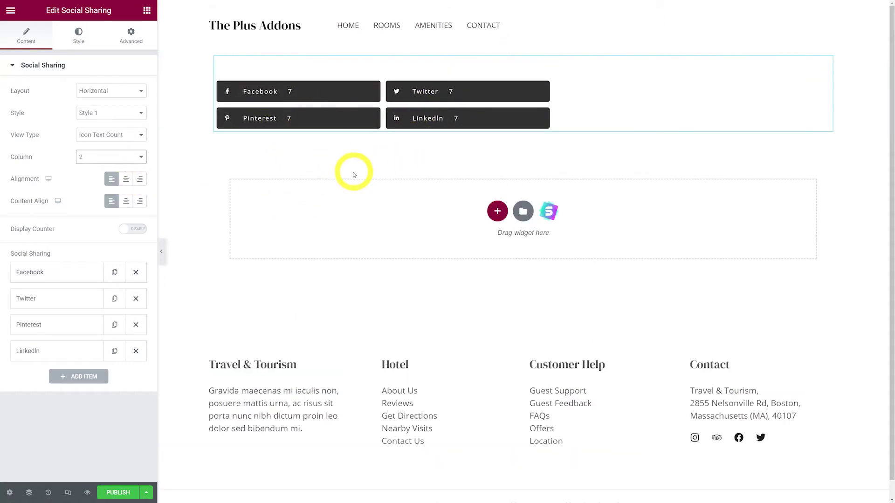
left_click(140, 157)
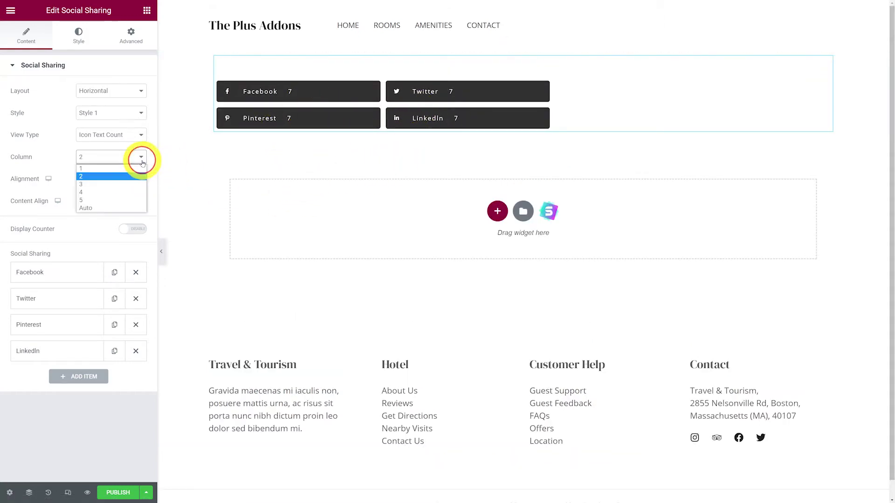
left_click(115, 192)
left_click(130, 159)
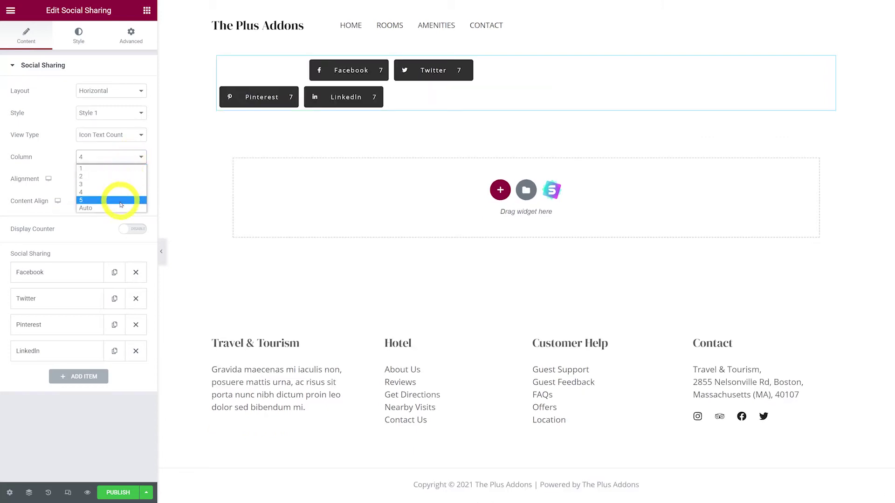
left_click(122, 208)
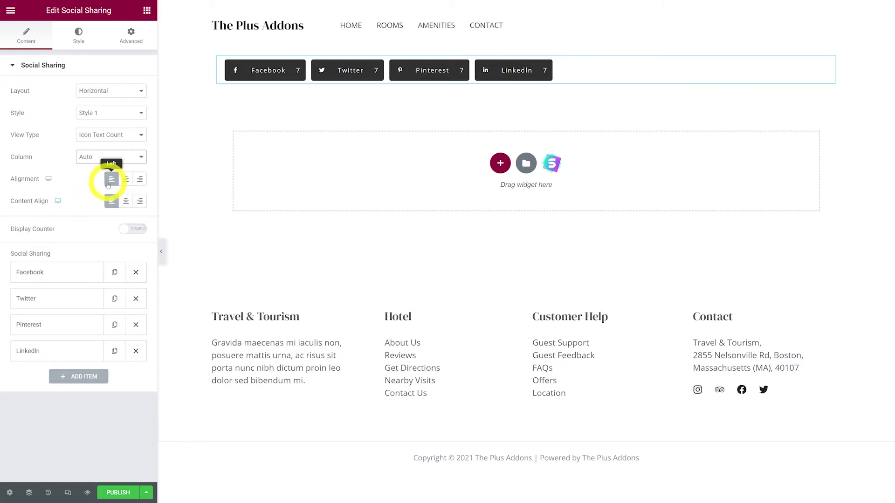
left_click(139, 179)
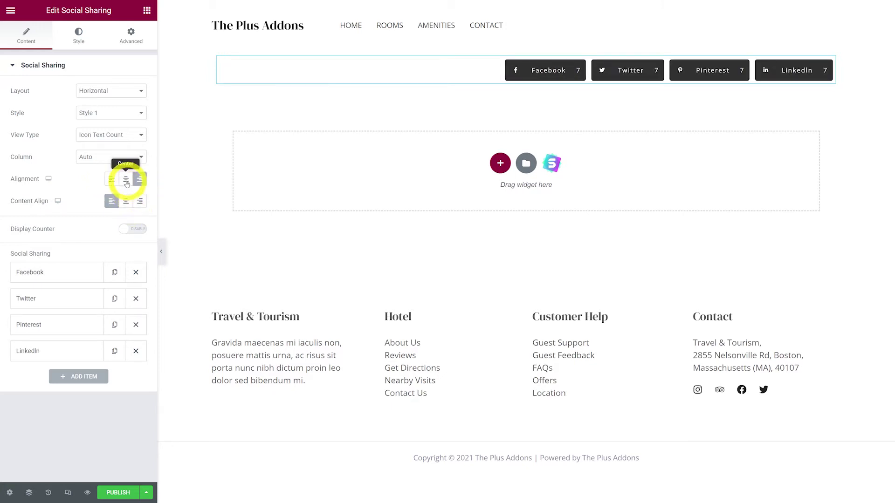
left_click(126, 179)
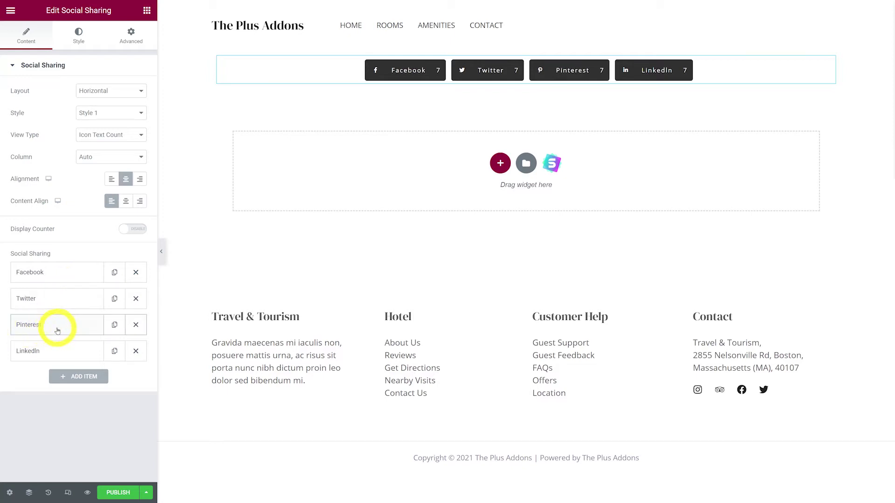
Replace the Pinterest item with a new Pinterest share titled 'Pinterest' and publish the page
left_click(136, 325)
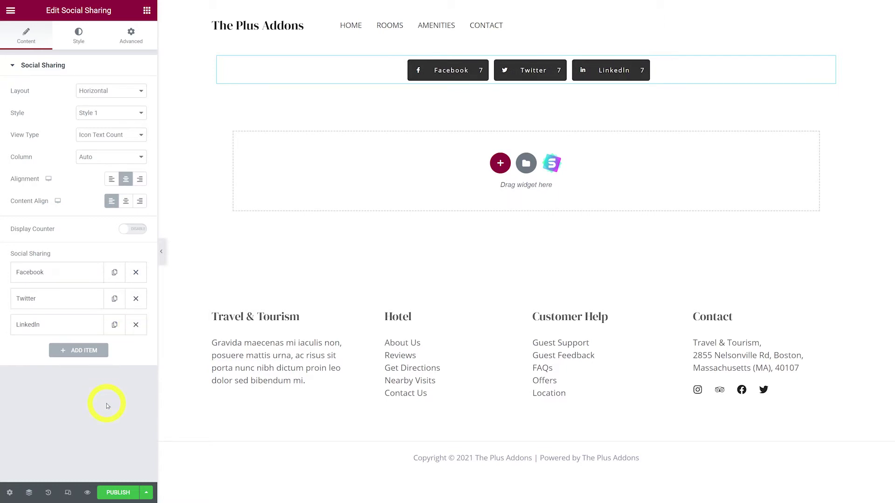
left_click(88, 352)
scroll(100, 356, "down", 3)
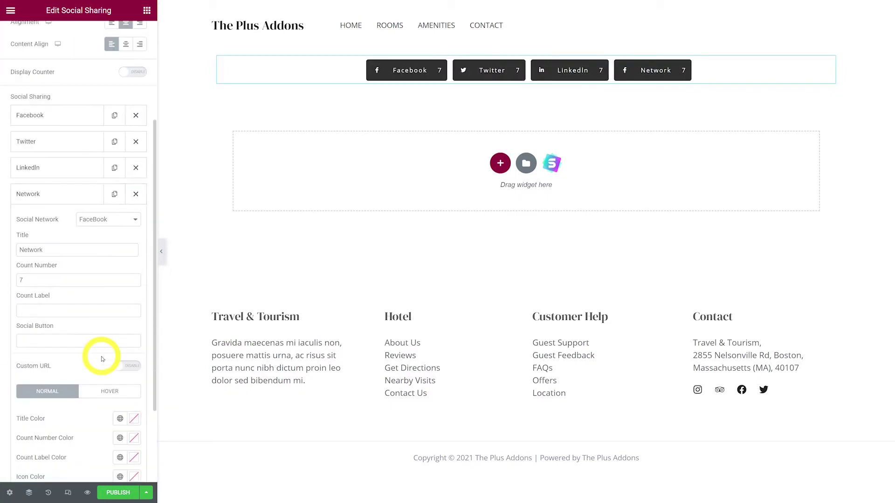
left_click(129, 225)
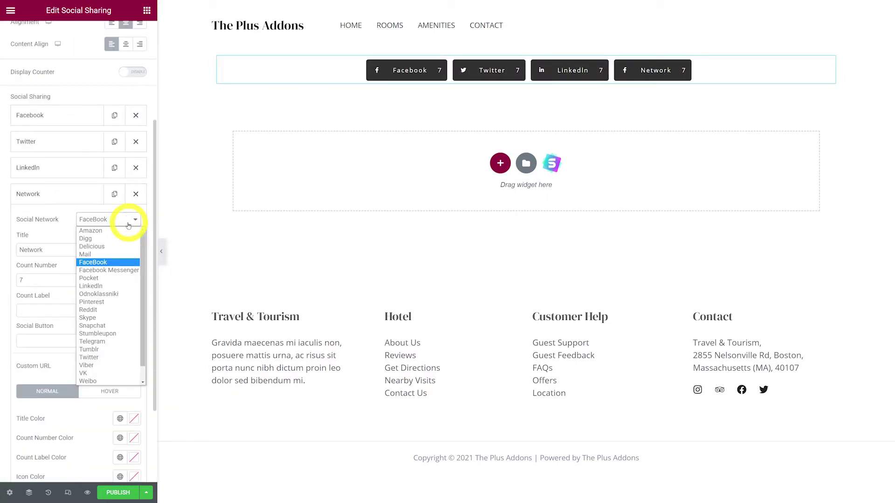
left_click(102, 303)
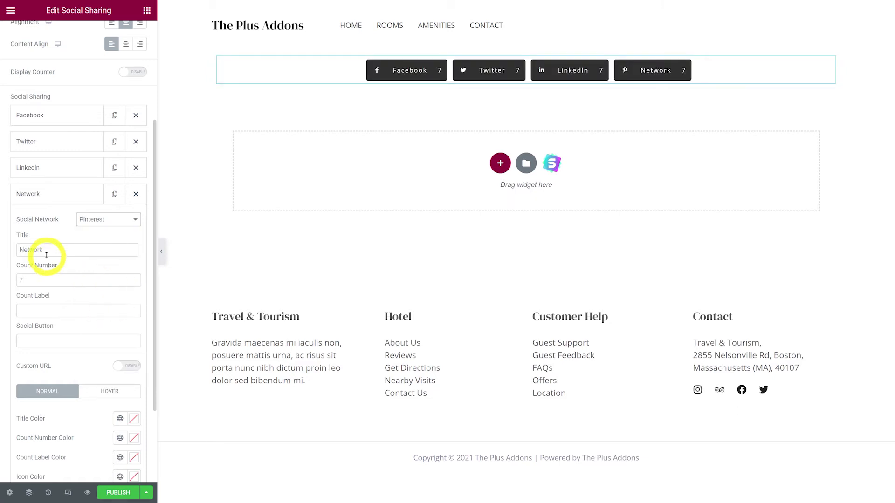
double_click(31, 250)
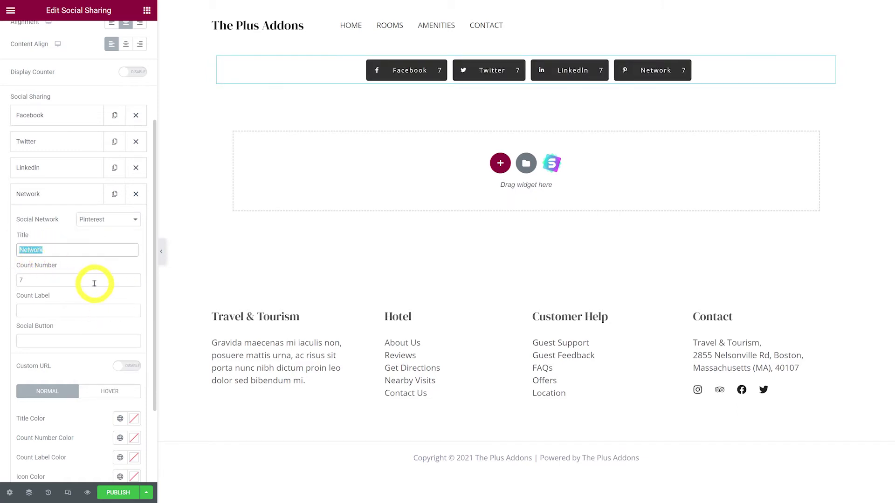
type("Pi")
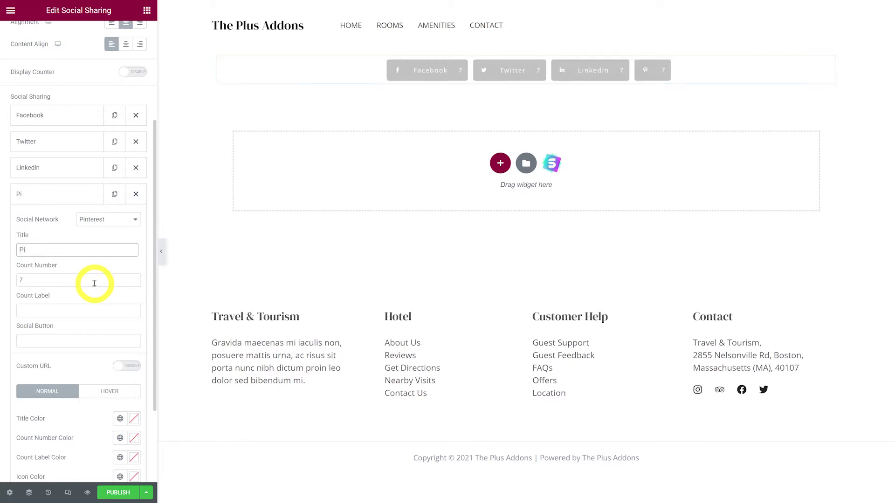
type("nterest")
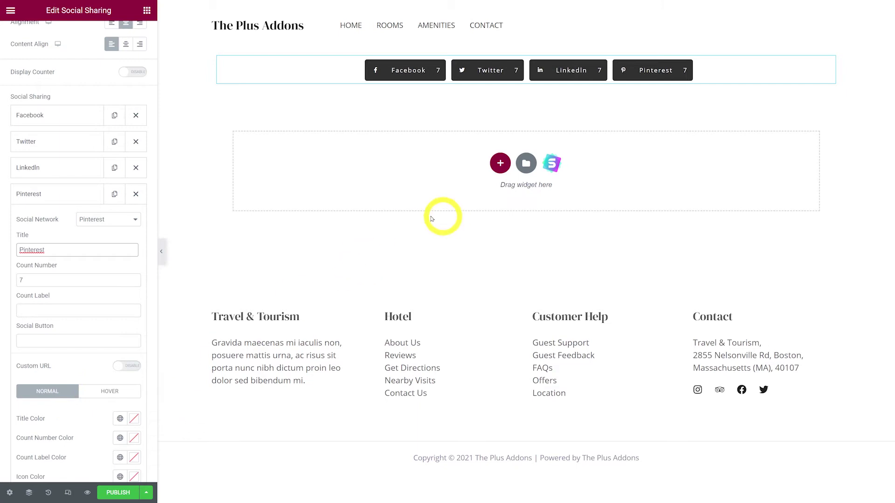
left_click(117, 493)
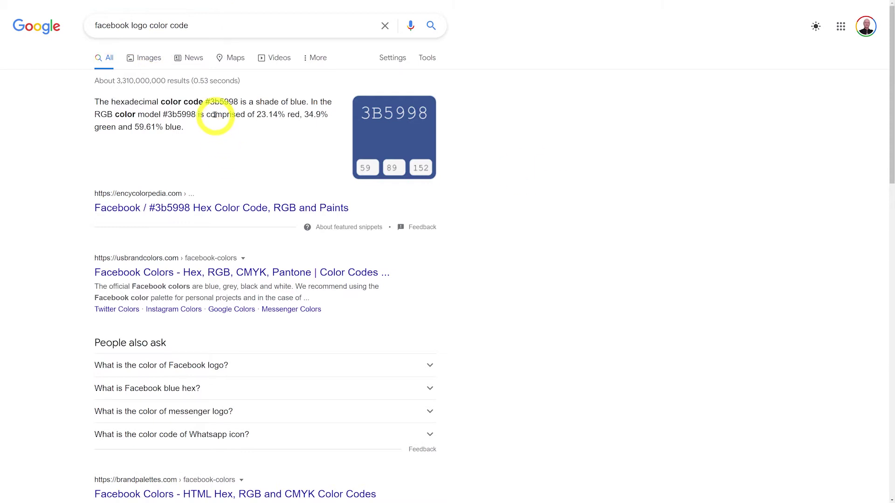
Select and copy the Facebook hex code #3b5998 from the search answer
left_click_drag(207, 103, 232, 101)
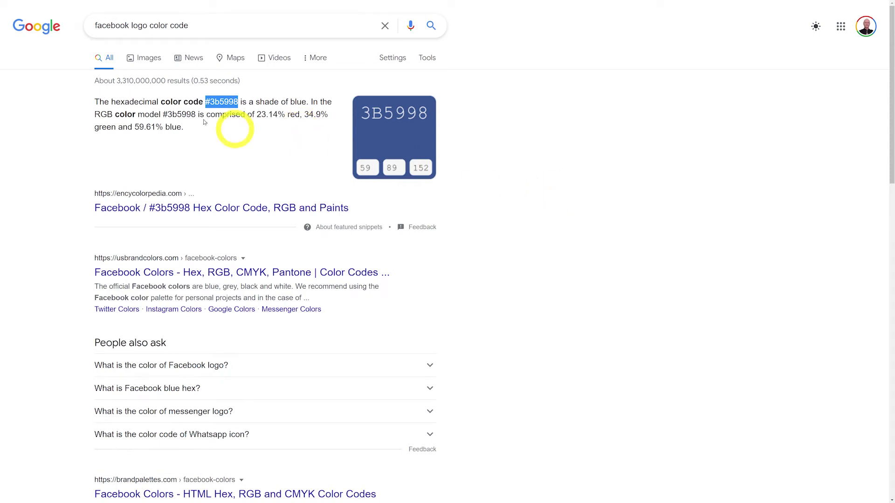
right_click(225, 103)
left_click(236, 110)
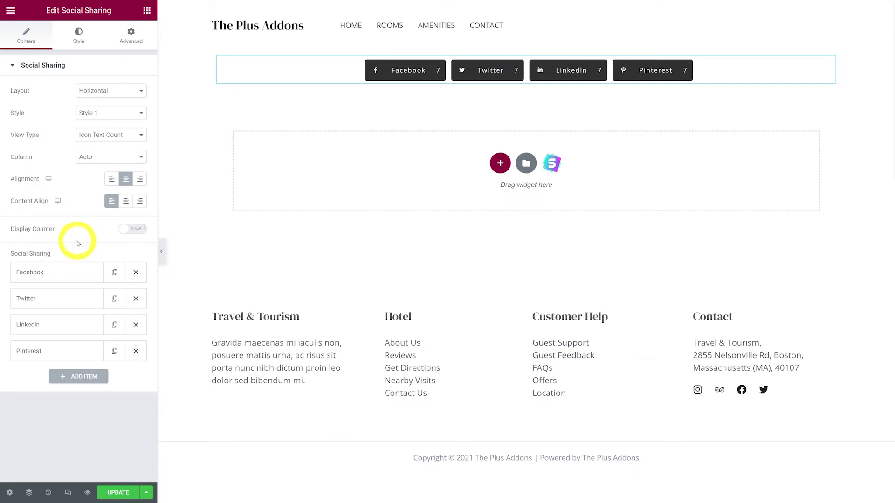
Give the Facebook item's first background a Classic #3b5998 colour
left_click(35, 273)
scroll(45, 244, "down", 5)
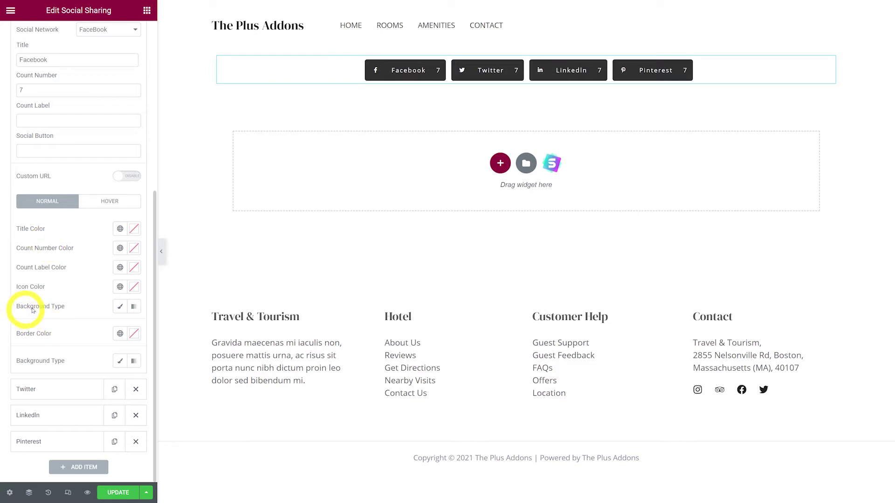
left_click(121, 308)
scroll(121, 306, "down", 2)
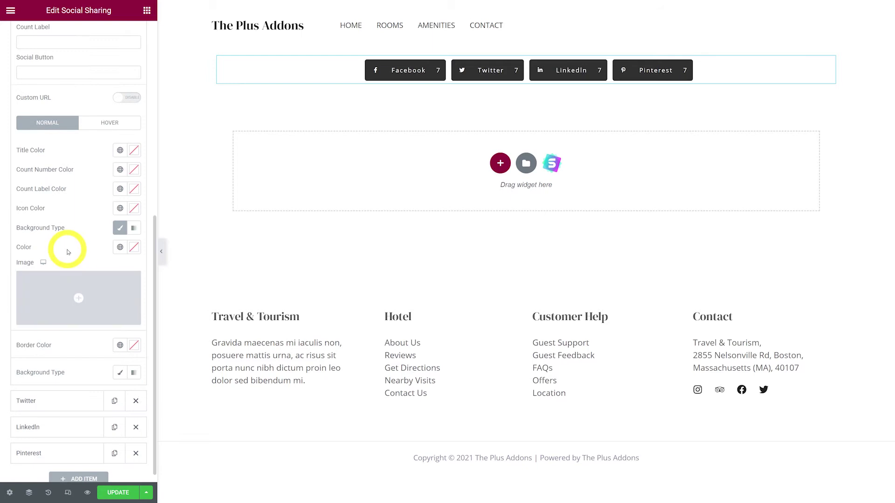
left_click(134, 248)
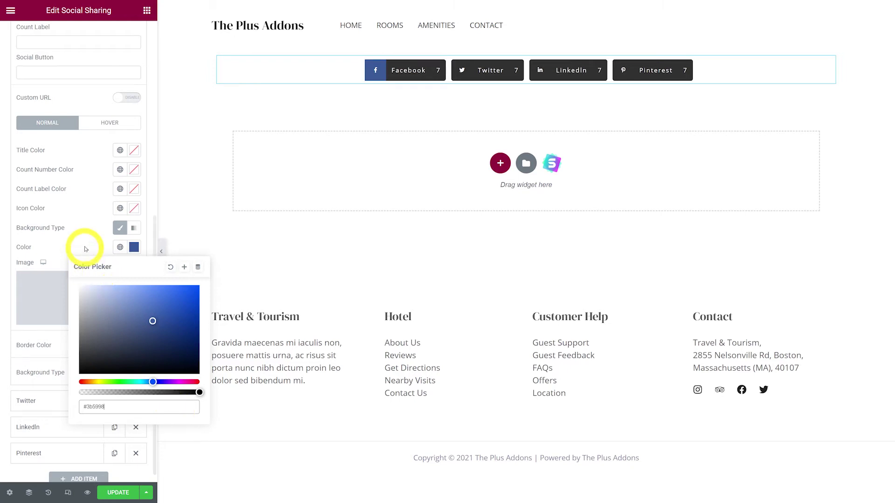
left_click(307, 174)
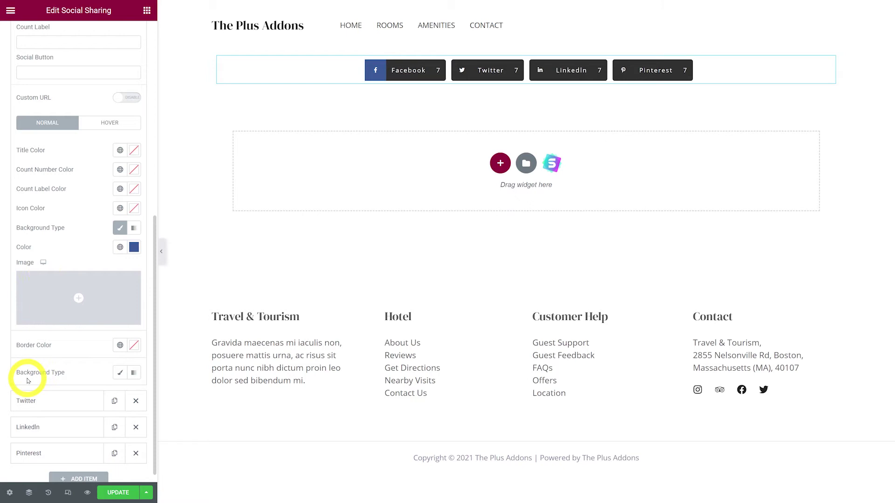
Set the second Facebook background to Classic #3b5998, then darken the first to #2E4576
left_click(120, 373)
scroll(110, 359, "down", 3)
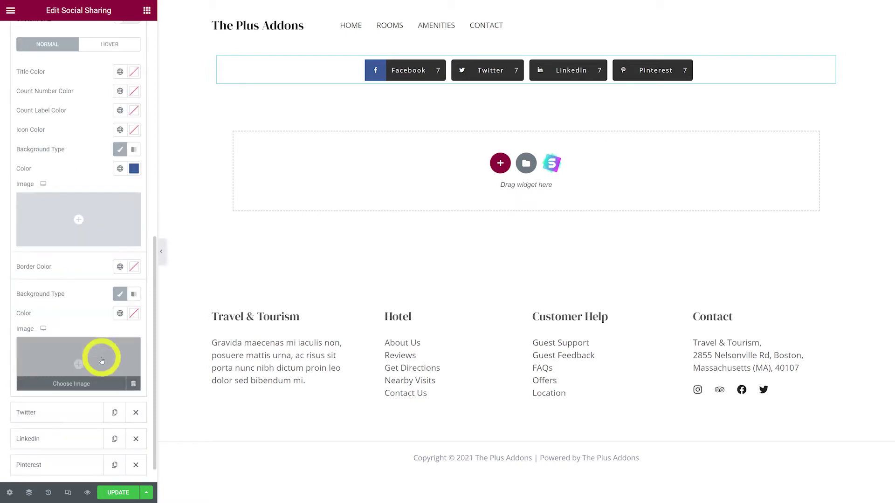
left_click(134, 314)
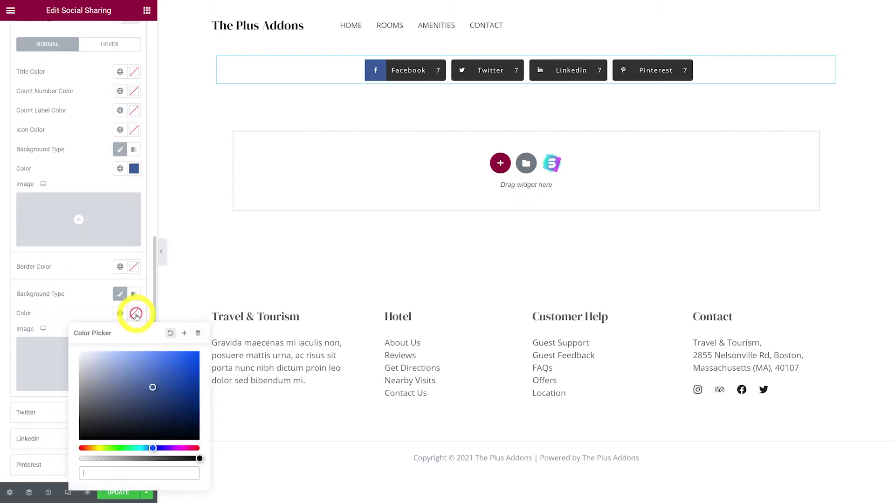
left_click(180, 475)
type("#3b5998")
left_click(90, 314)
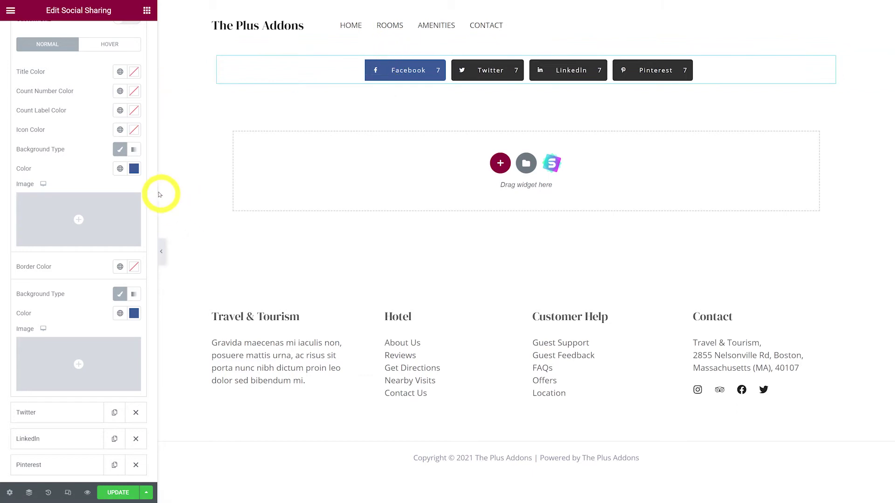
left_click(134, 170)
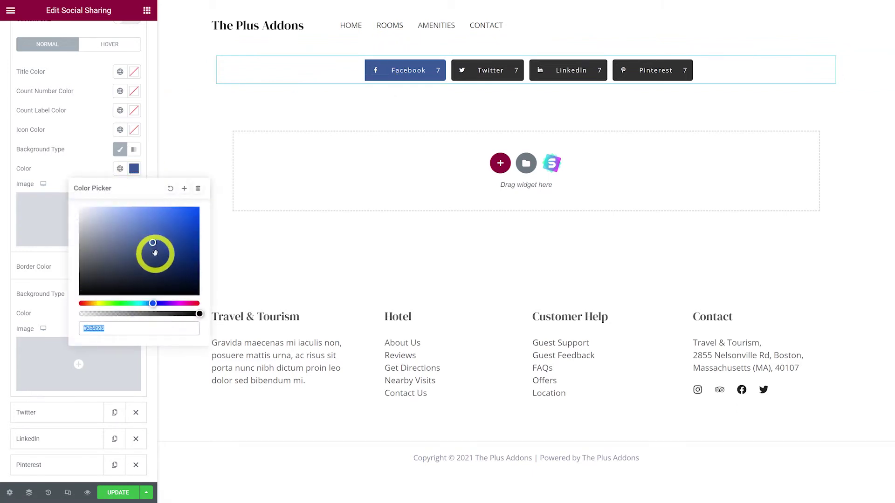
left_click_drag(153, 248, 153, 252)
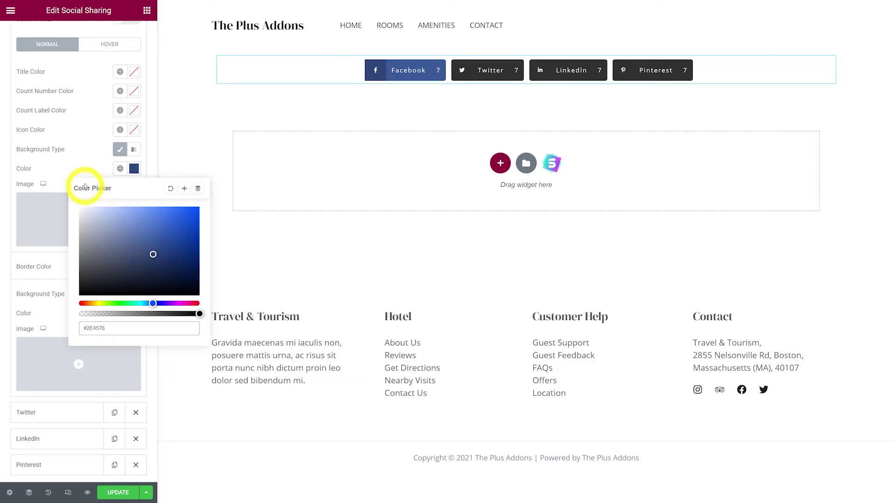
left_click(87, 164)
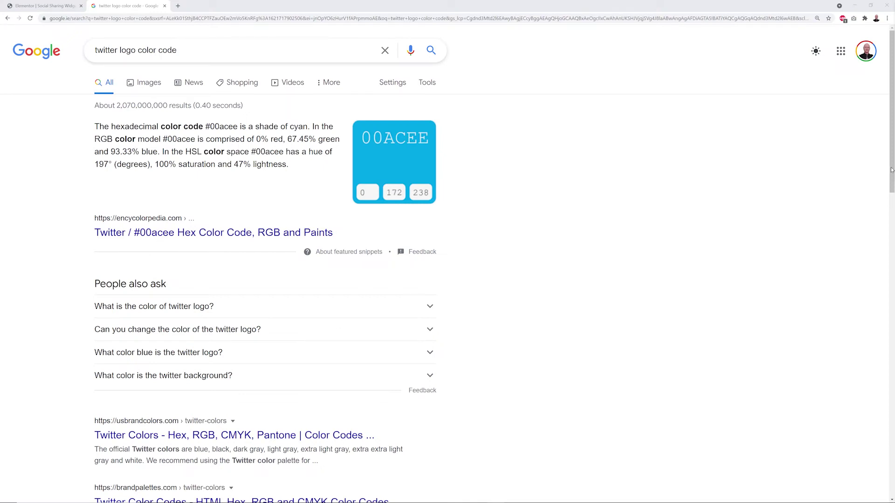
Copy Twitter's #00acee and set it as the Twitter item's first Classic background
left_click(684, 198)
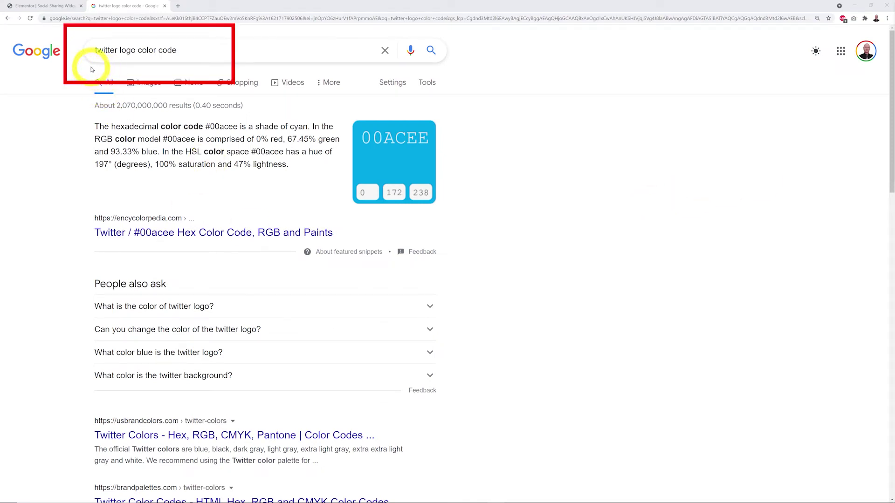
left_click_drag(205, 126, 237, 127)
key("ctrl+c")
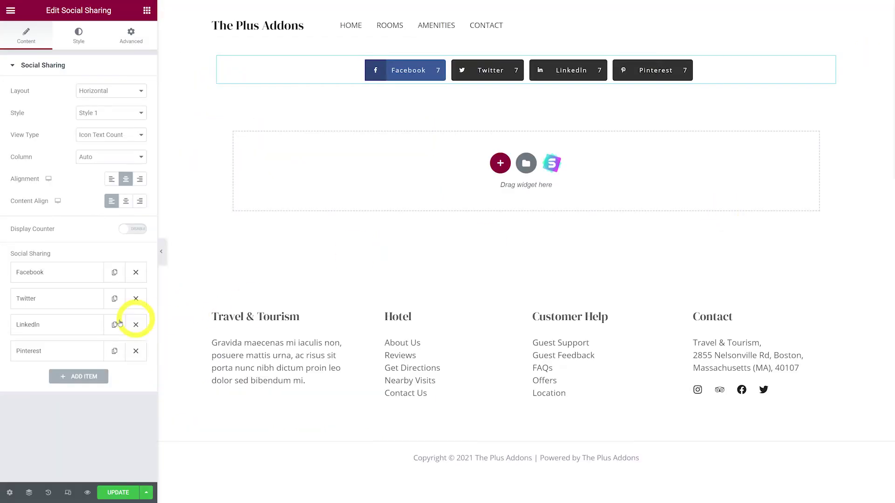
left_click(25, 299)
scroll(72, 273, "down", 5)
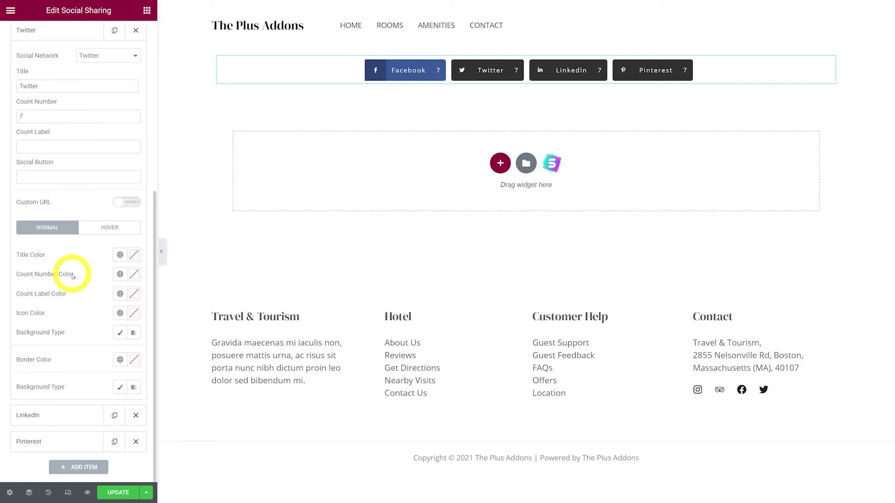
left_click(120, 333)
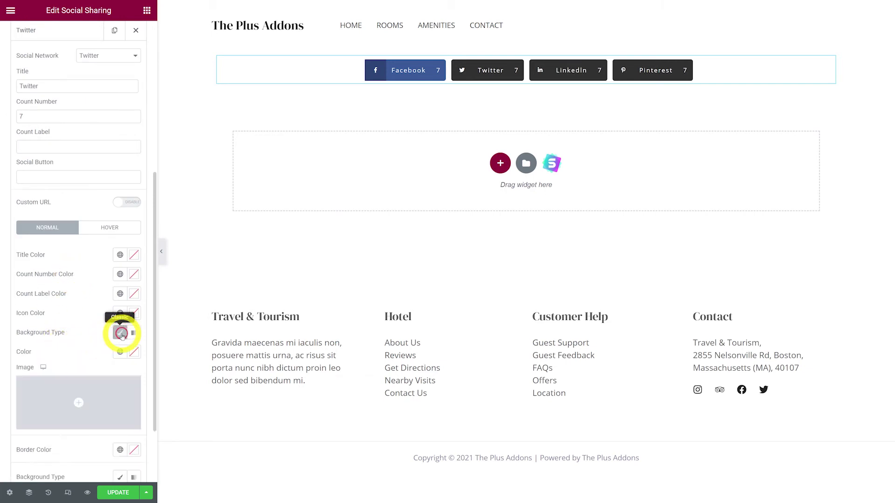
left_click(138, 356)
key("ctrl+v")
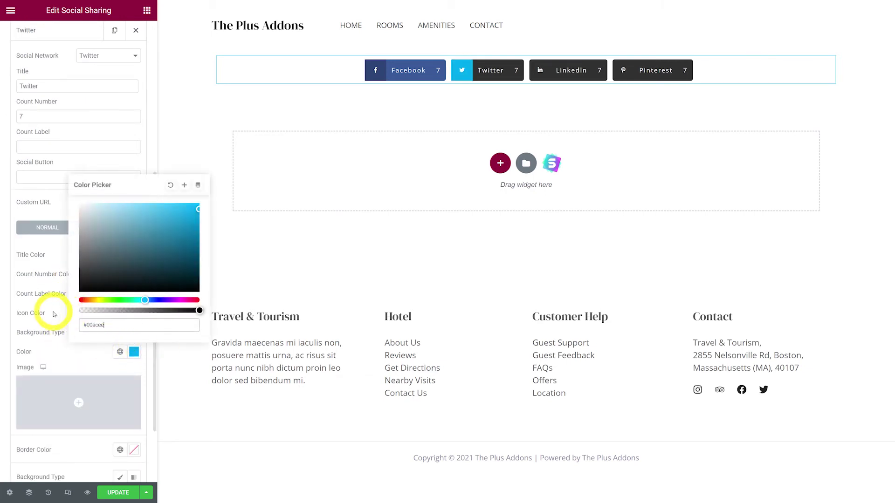
left_click(61, 322)
Paste #00acee into Twitter's second background, then darken the first to #058FC4
scroll(60, 323, "down", 2)
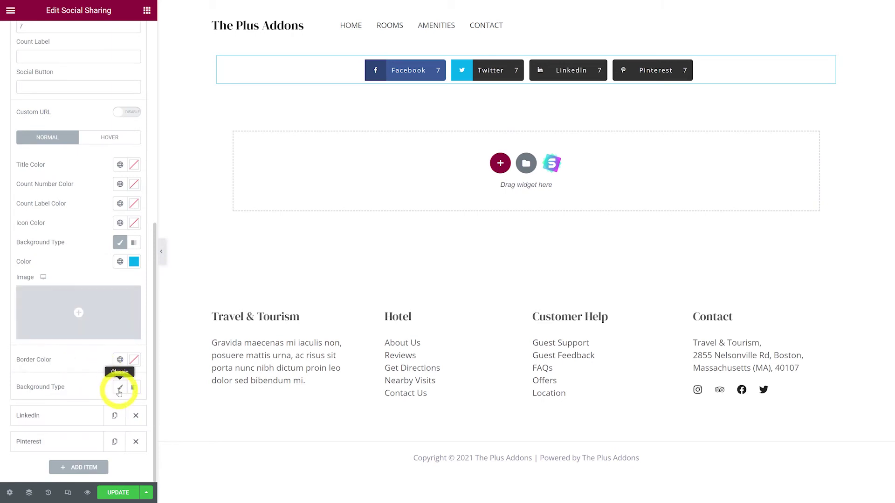
scroll(89, 359, "down", 2)
left_click(132, 316)
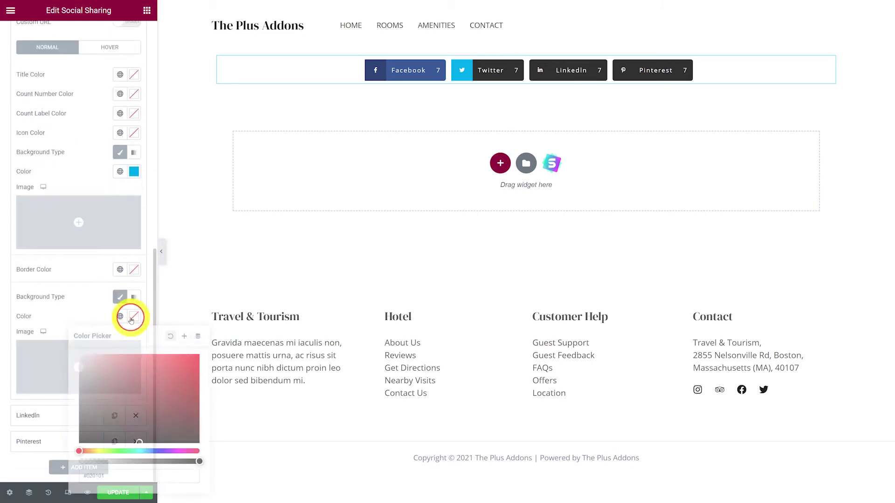
type("#00ACEE")
left_click(92, 304)
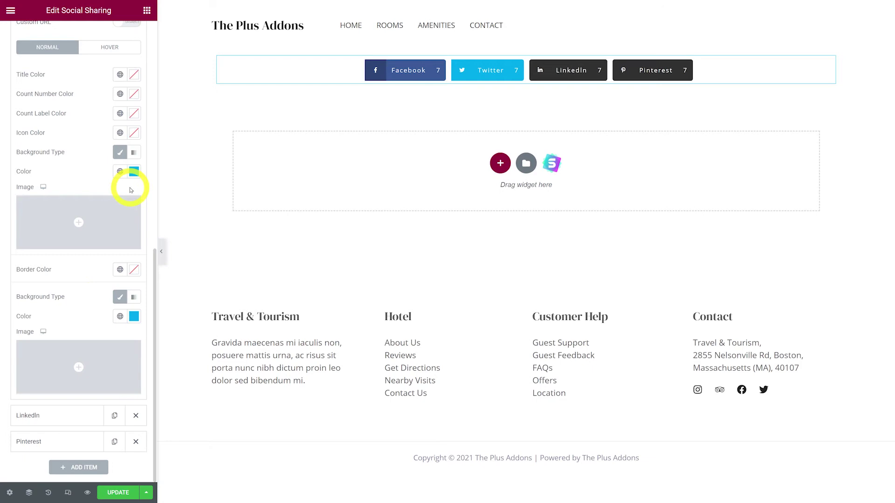
left_click(134, 172)
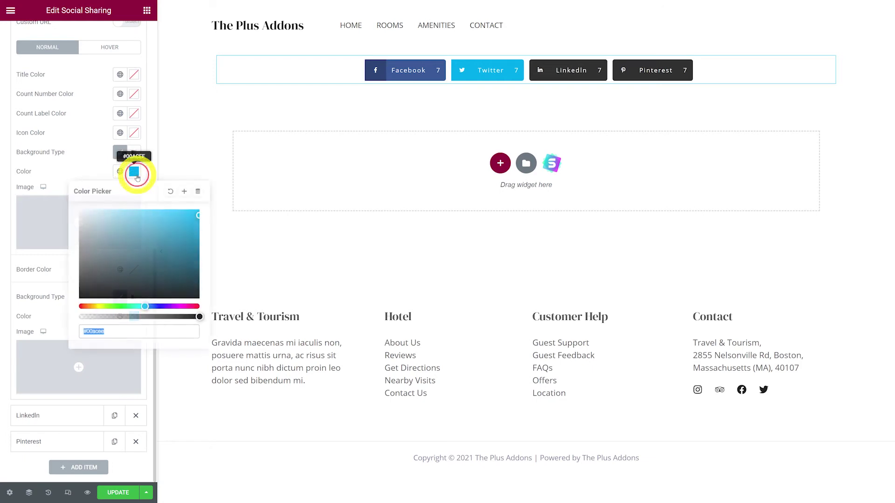
left_click(196, 231)
left_click(73, 153)
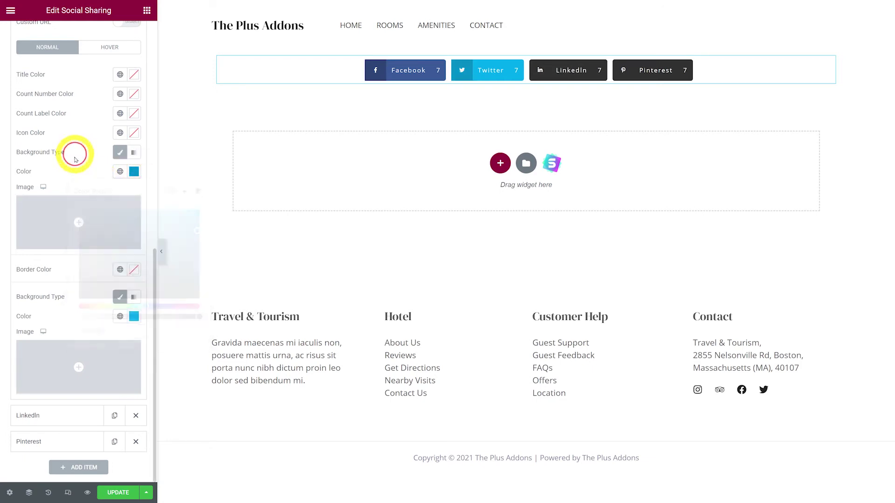
left_click(56, 415)
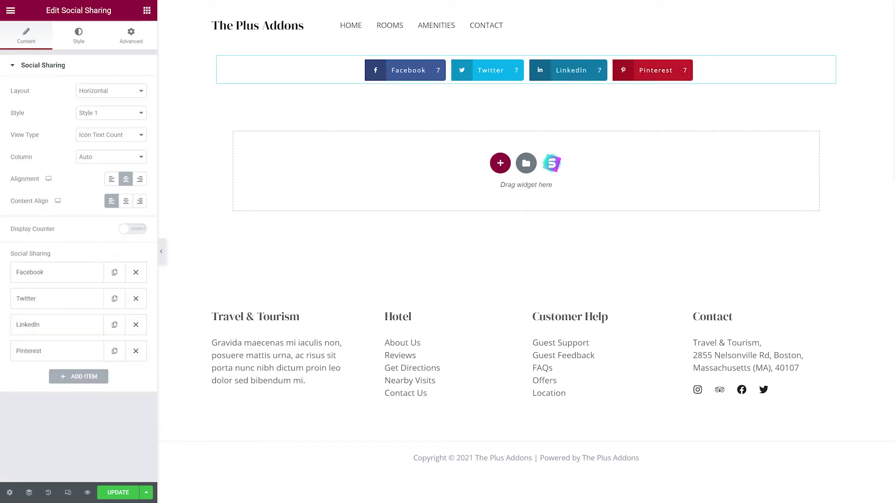
Turn on Display Counter and change the Total Share value from 1.7K to 2.1K
left_click(55, 245)
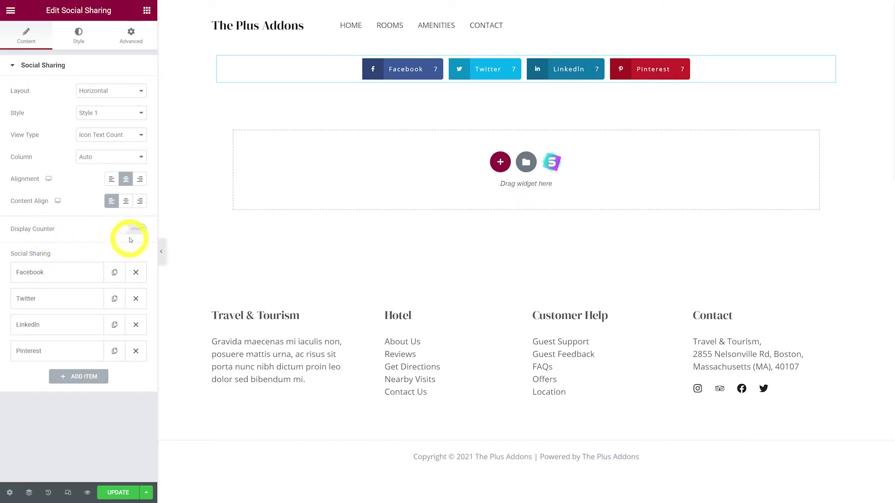
left_click(131, 230)
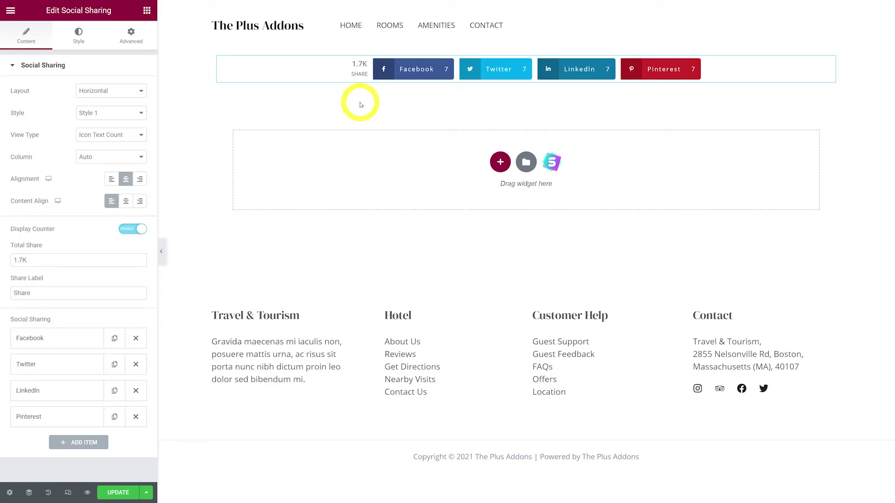
left_click_drag(21, 260, 9, 262)
key("BackSpace")
type("9")
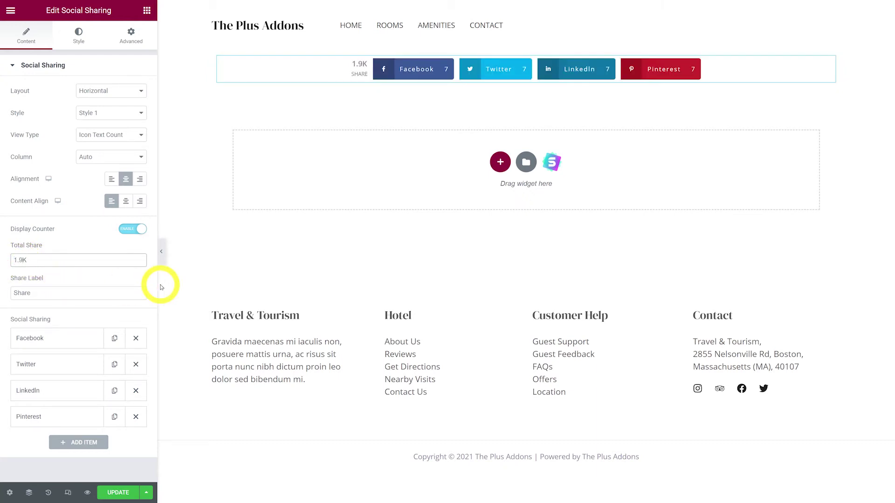
key("BackSpace")
key("BackSpace")
key("BackSpace")
type("2.1")
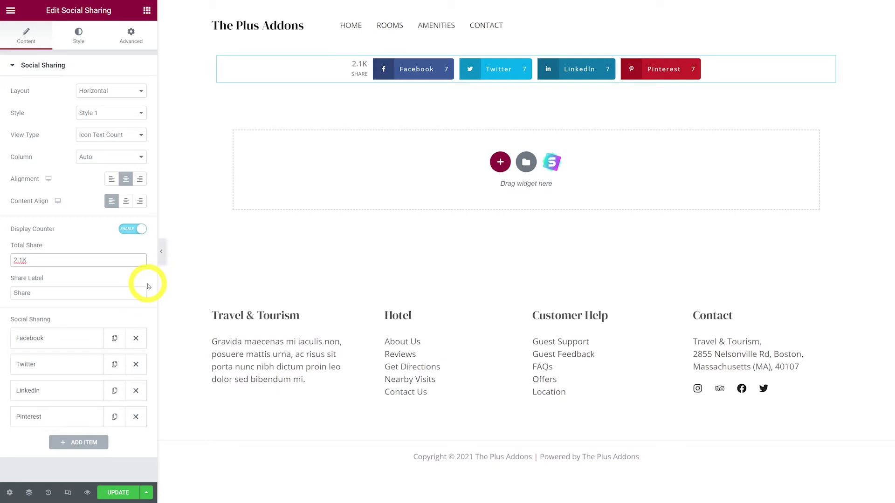
left_click(843, 181)
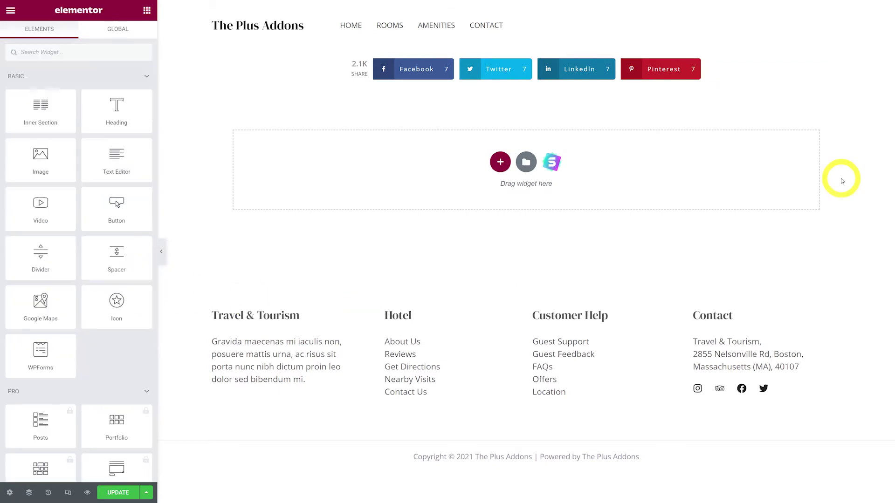
Preview the live page and test its Twitter share, producing a 'Social Sharing Widget' tweet draft
left_click(87, 494)
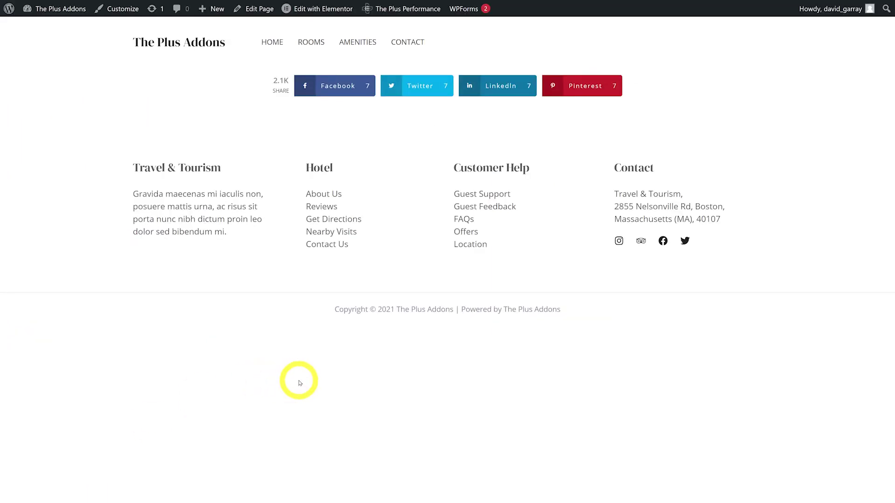
left_click(423, 91)
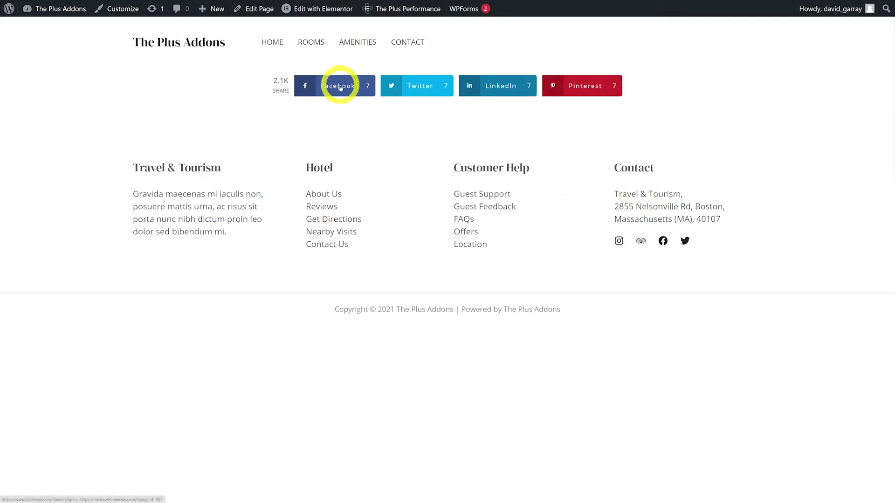
Test the Facebook share and check its destinations for the 'Social Sharing Widget – The Plus Addons' preview
left_click(340, 87)
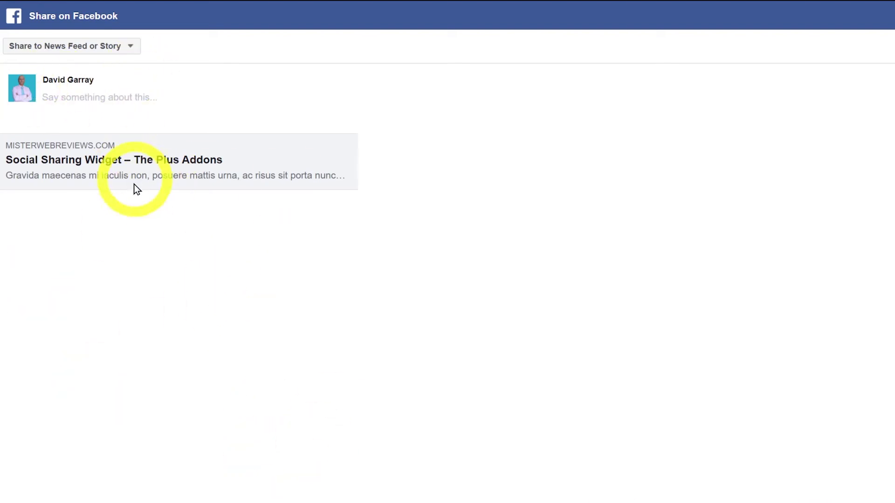
left_click(130, 46)
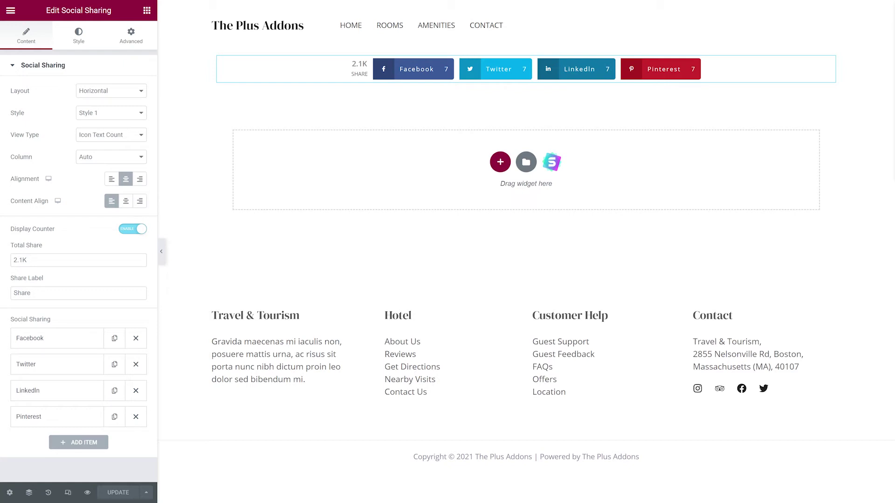
Enable Custom URL on the Facebook share item and focus its empty Custom URL Link field
left_click(39, 340)
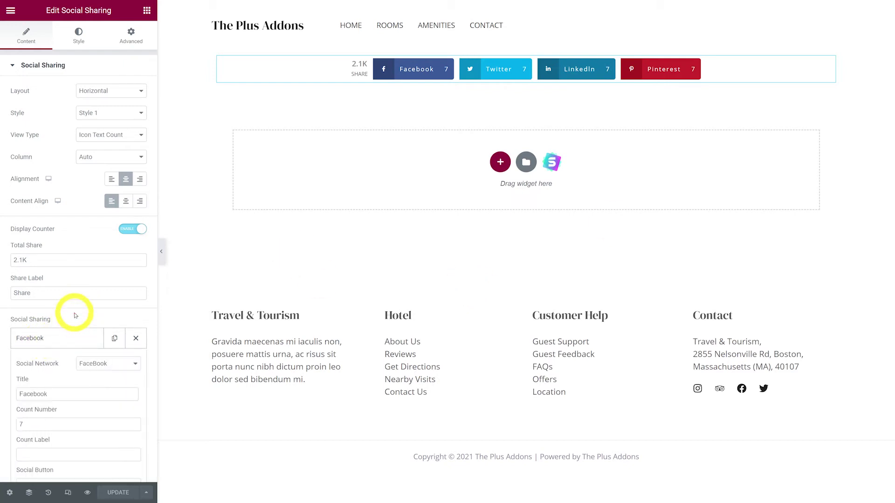
scroll(75, 316, "down", 7)
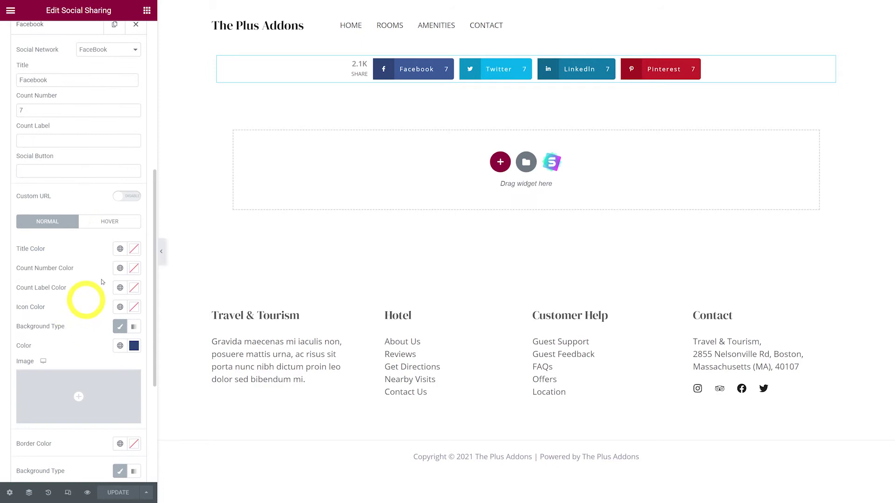
left_click(127, 198)
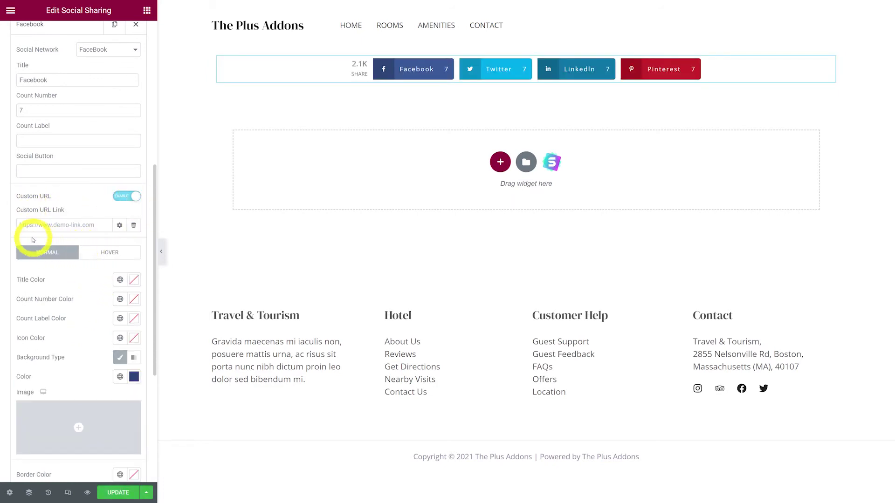
left_click(21, 225)
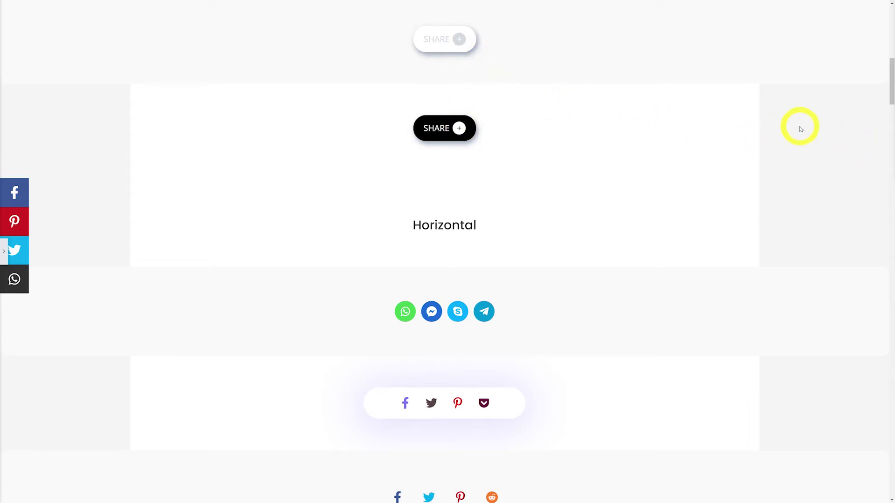
scroll(799, 126, "down", 4)
scroll(778, 138, "down", 1)
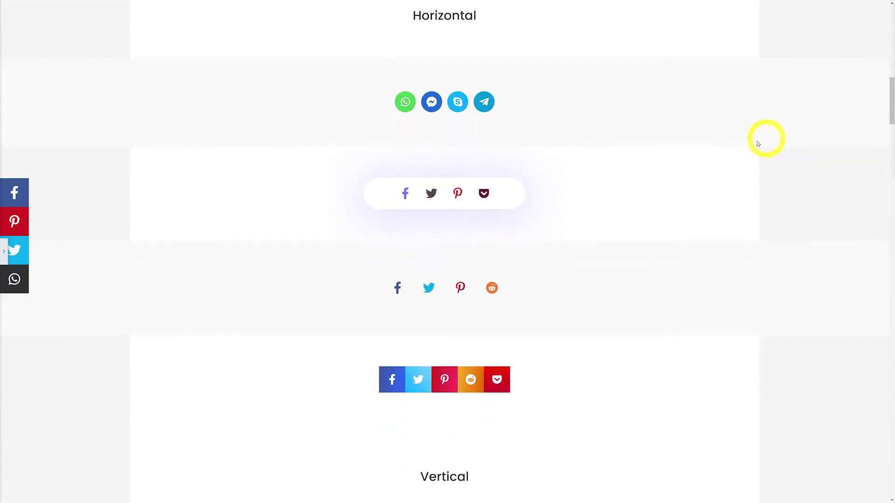
scroll(655, 131, "down", 1)
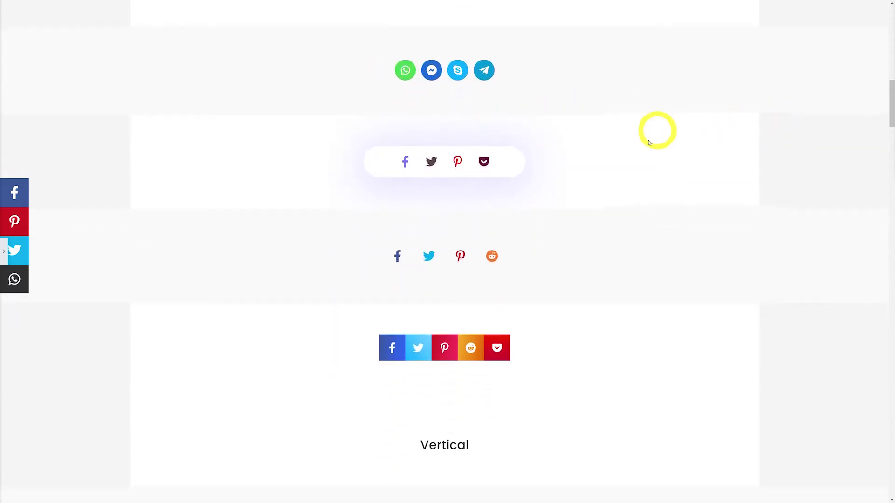
scroll(607, 169, "down", 2)
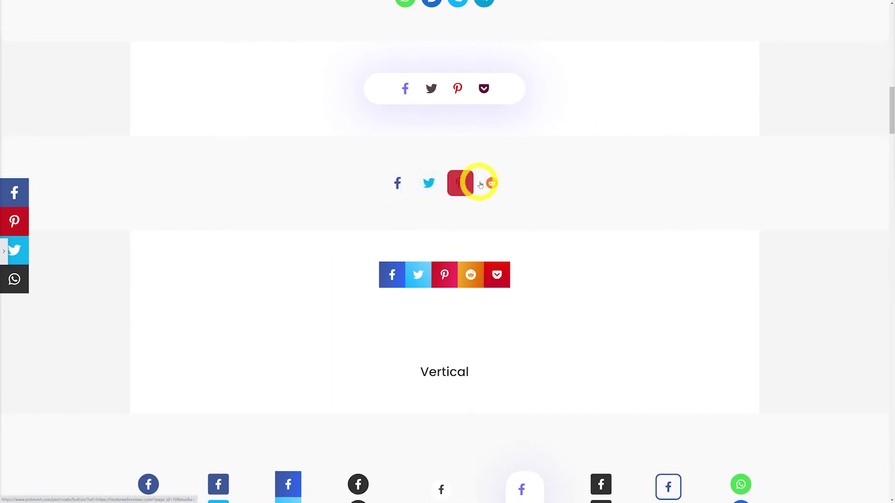
scroll(566, 196, "down", 2)
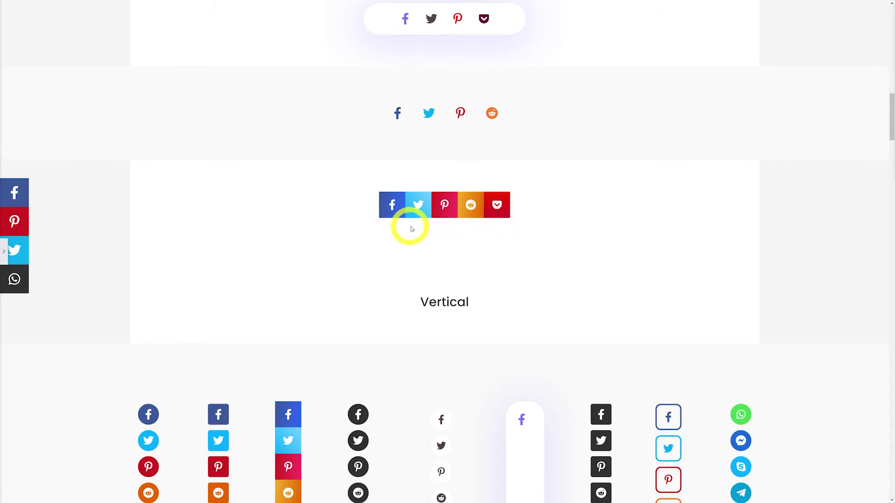
scroll(817, 170, "down", 3)
scroll(818, 171, "down", 2)
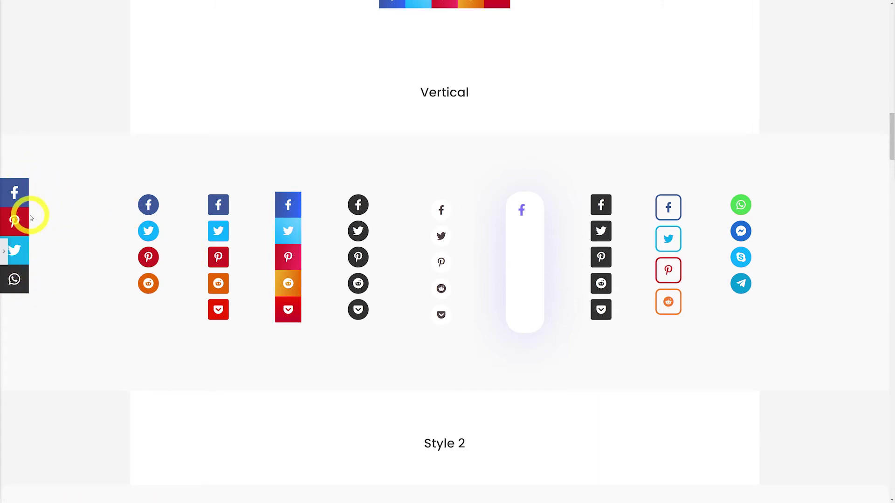
scroll(73, 228, "down", 2)
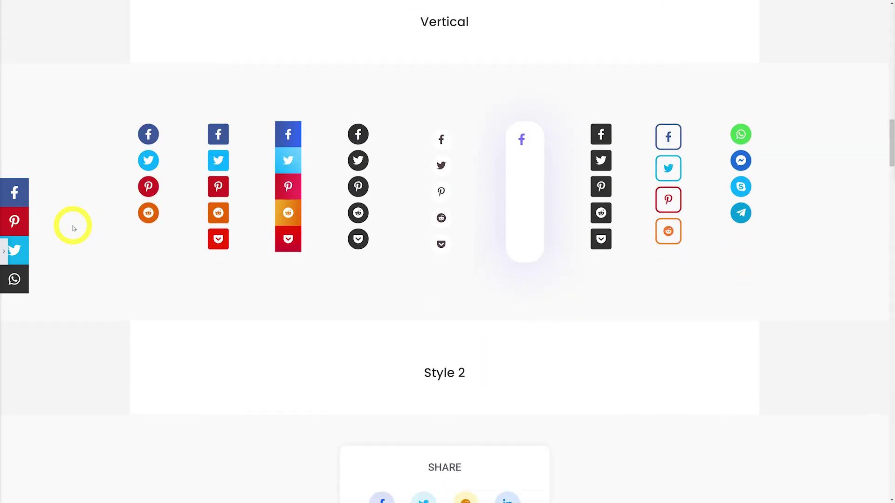
scroll(73, 227, "up", 3)
scroll(73, 228, "down", 1)
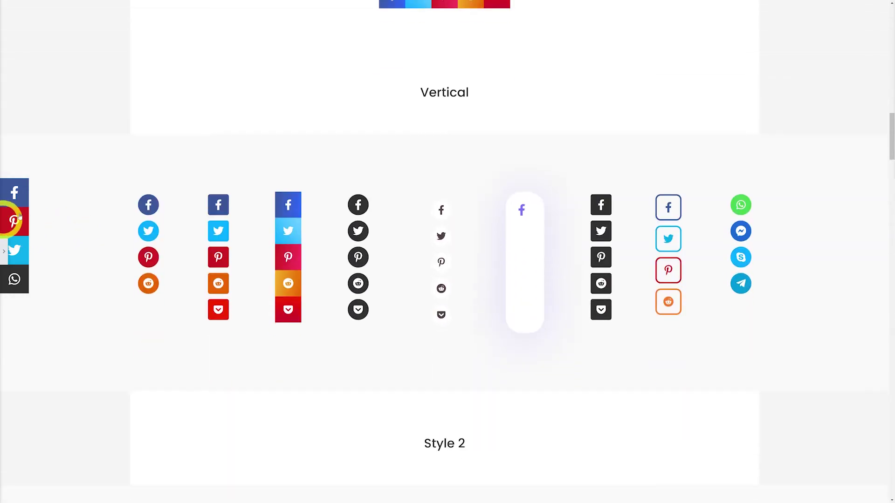
scroll(74, 208, "down", 6)
scroll(74, 209, "down", 2)
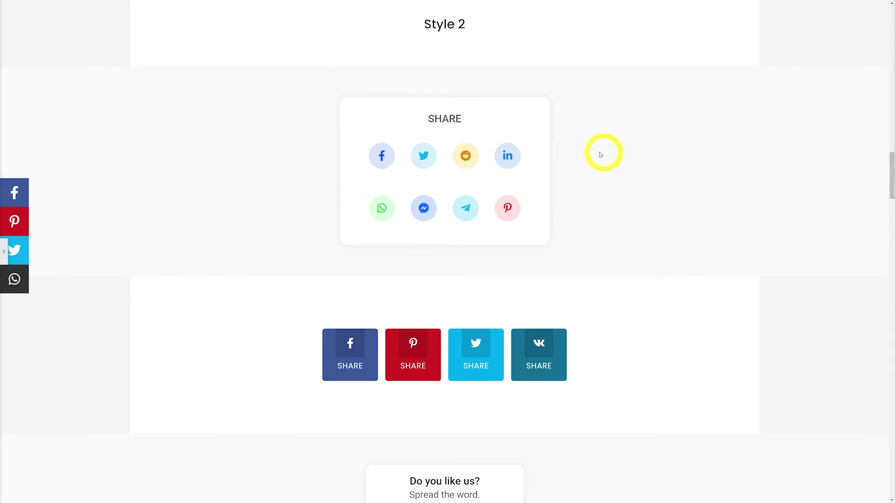
scroll(740, 236, "down", 5)
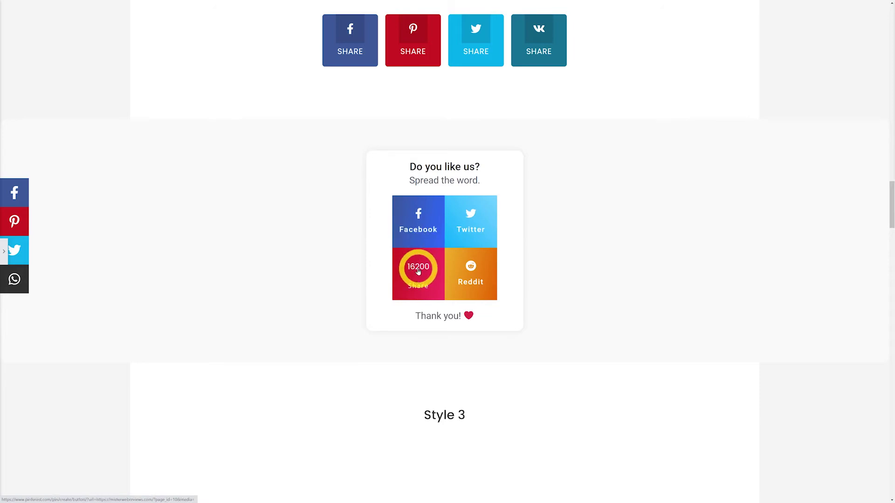
scroll(672, 249, "down", 10)
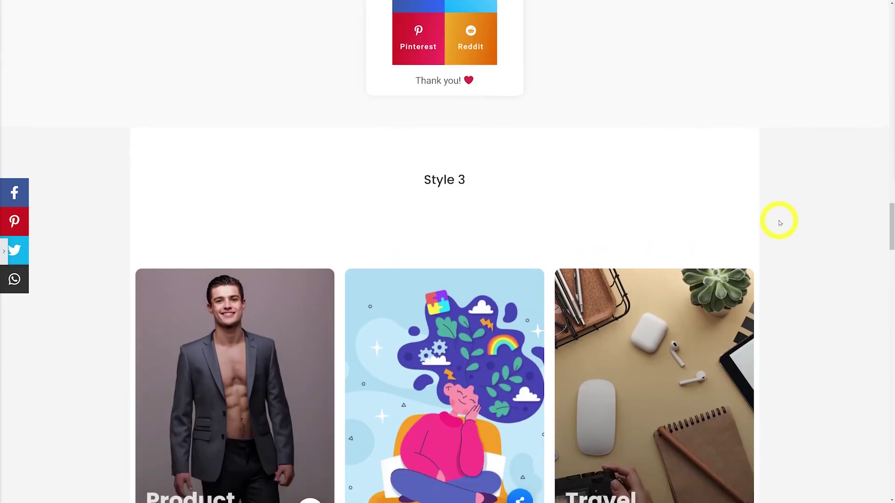
scroll(620, 352, "up", 1)
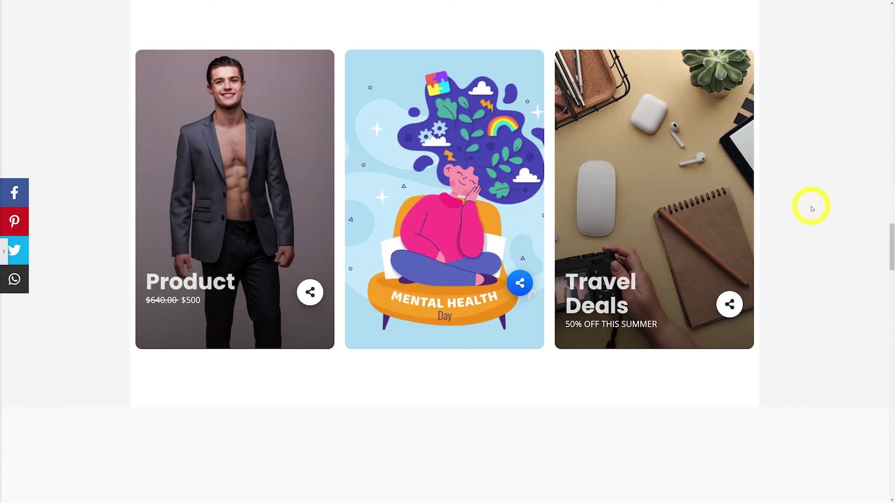
scroll(812, 209, "down", 15)
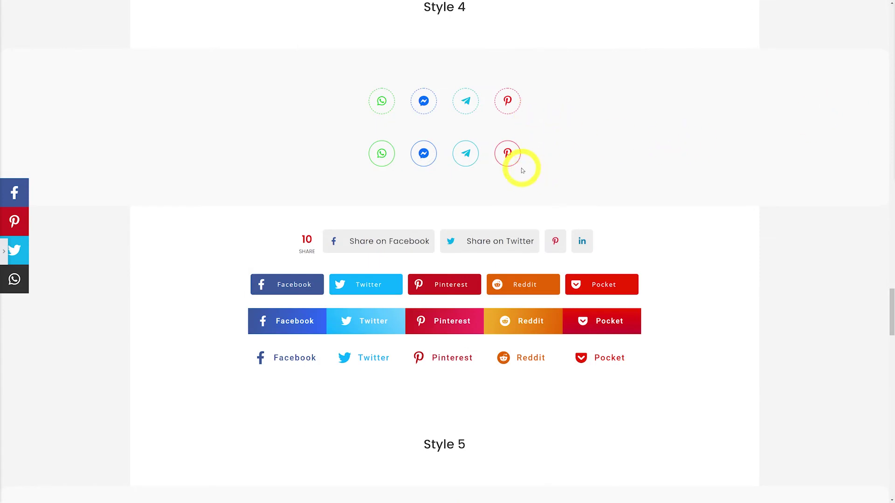
scroll(785, 201, "down", 2)
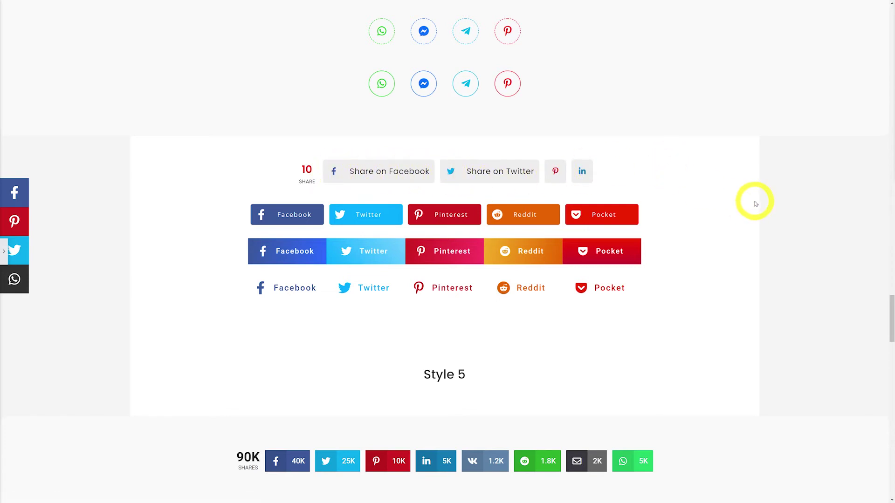
scroll(756, 204, "down", 8)
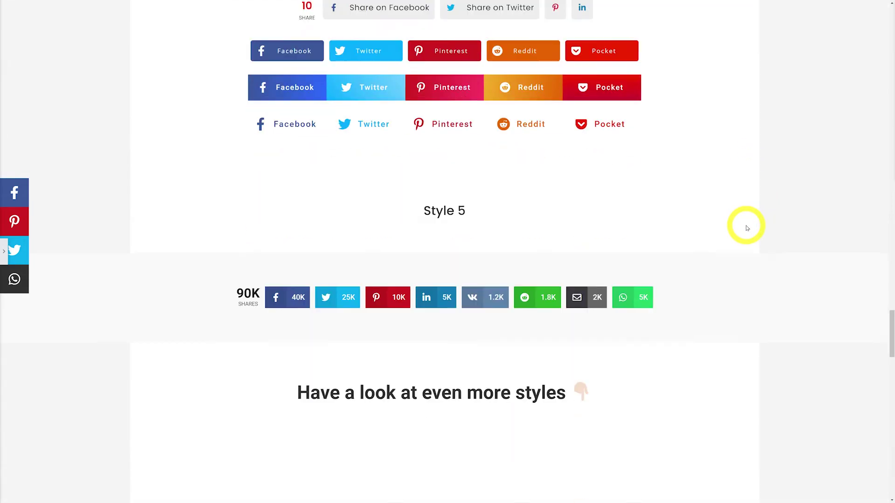
scroll(810, 221, "down", 2)
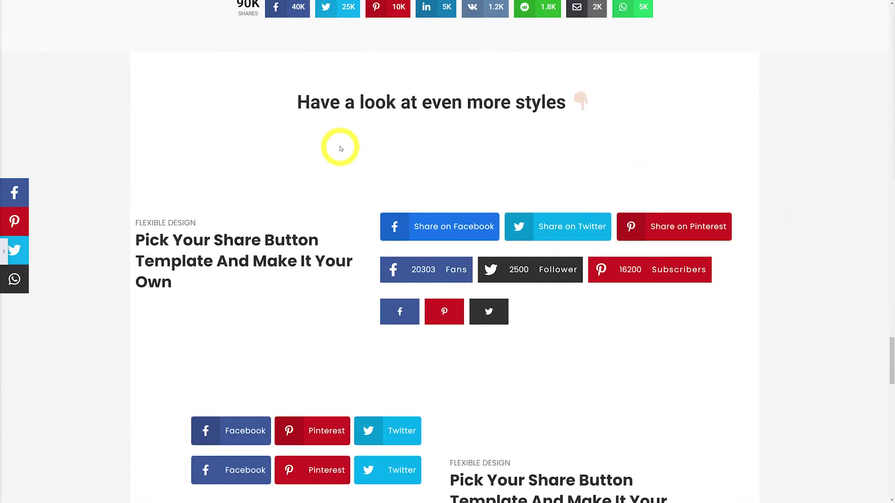
scroll(790, 132, "down", 3)
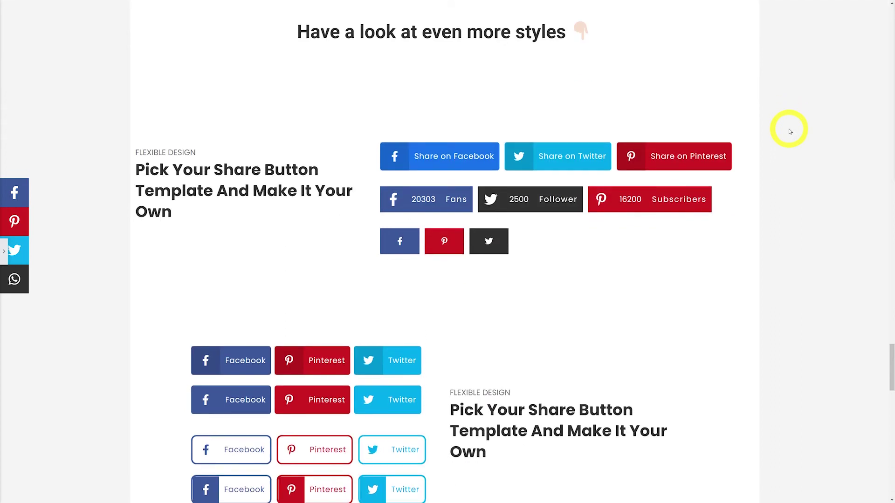
scroll(790, 132, "down", 12)
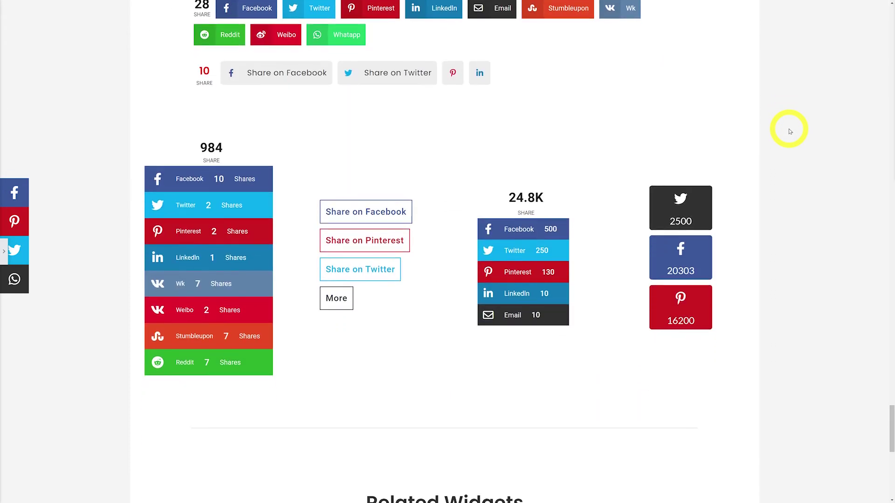
scroll(788, 135, "up", 2)
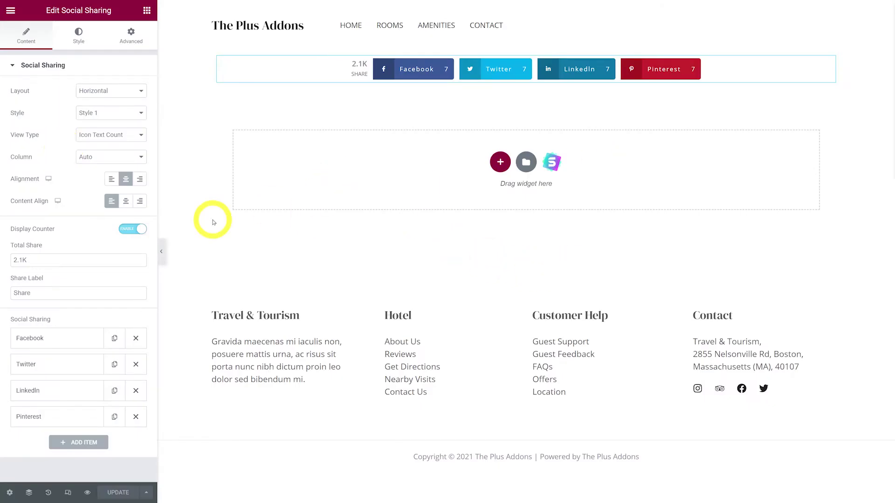
Turn off Display Counter, set Layout to Vertical and View Type to Icon
left_click(138, 231)
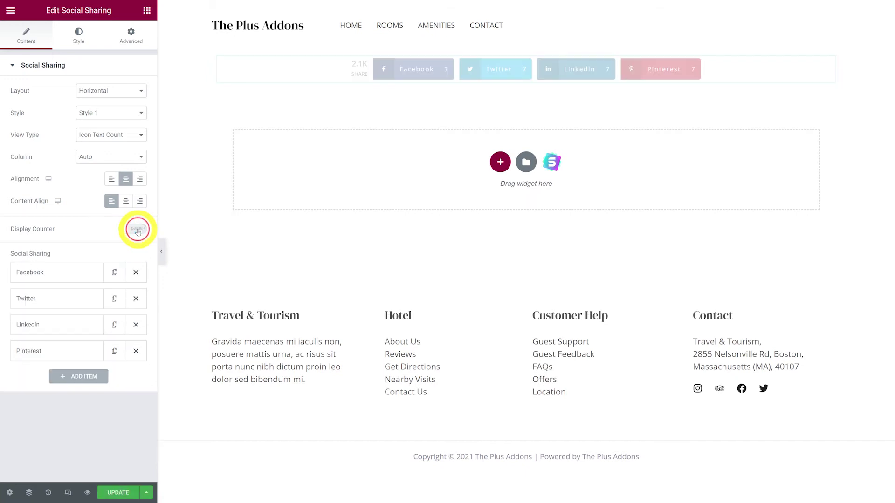
left_click(137, 95)
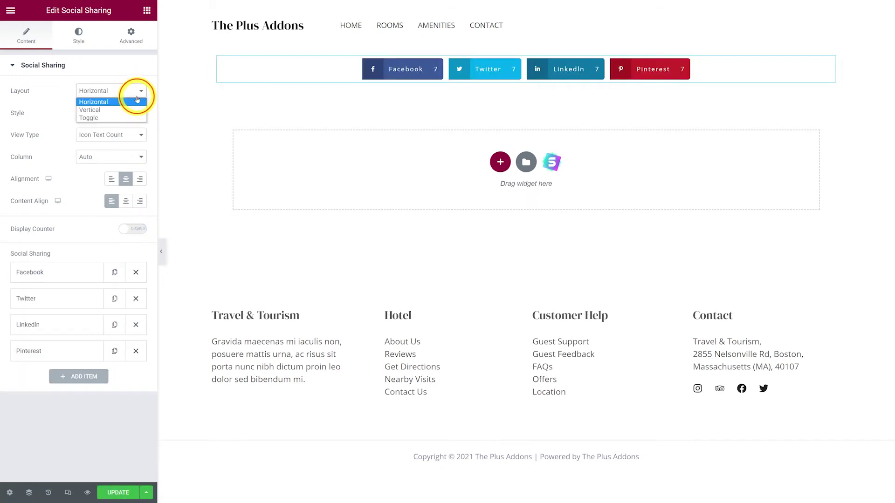
left_click(124, 111)
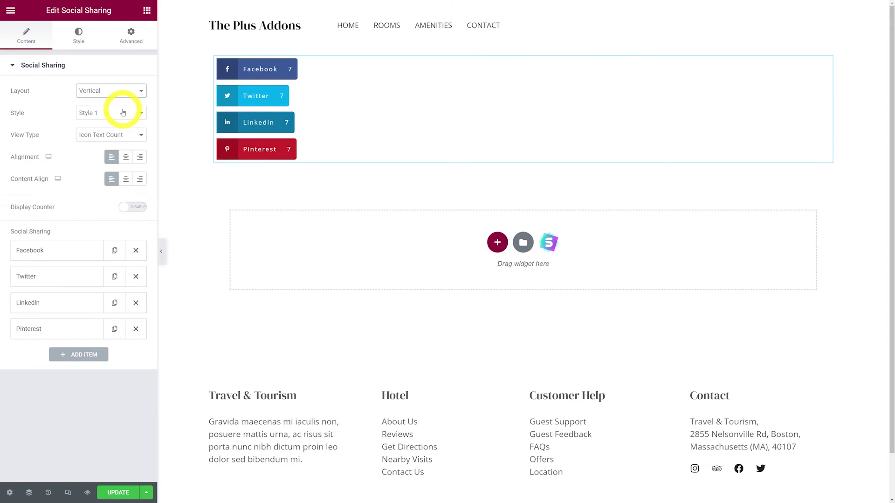
left_click(136, 136)
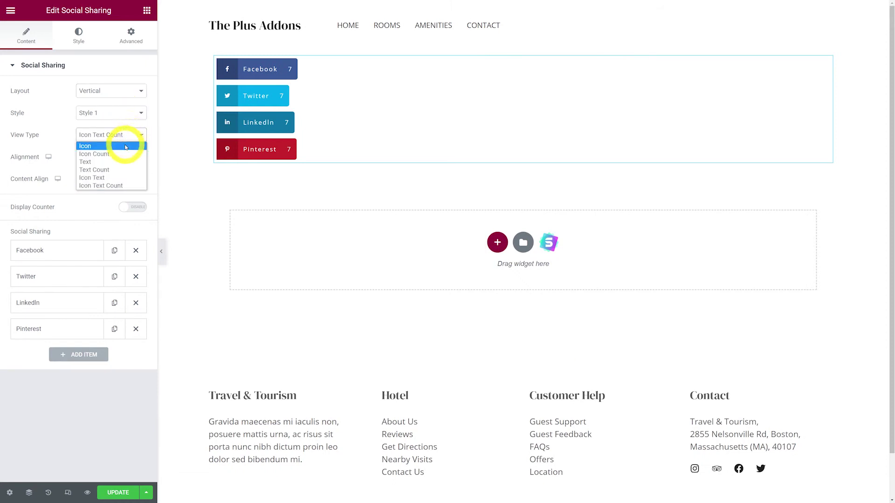
left_click(126, 148)
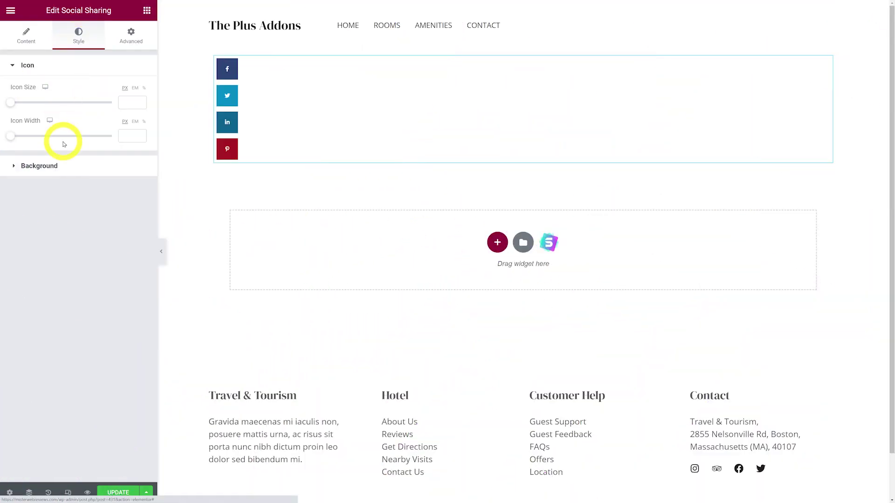
Set the share Icon Size to 30 and Icon Width to 55
left_click_drag(11, 138, 22, 139)
left_click(139, 137)
left_click(140, 137)
left_click(140, 138)
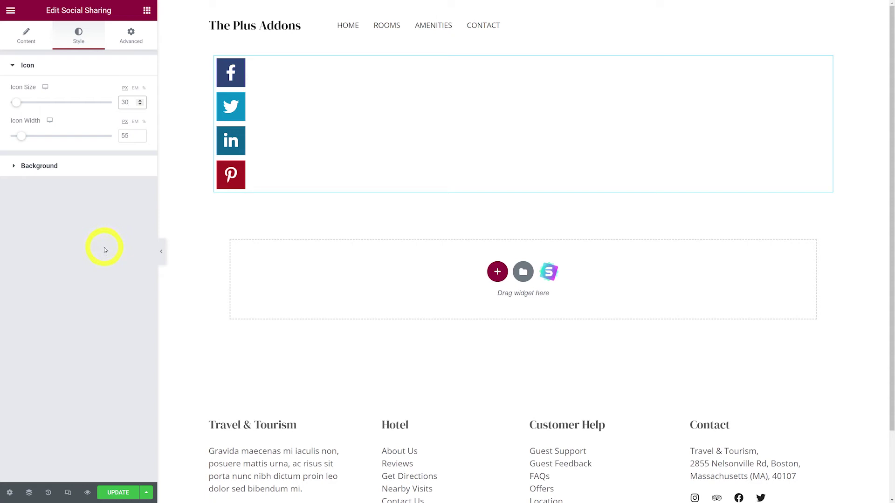
Set Icon Space Between to 0 in the Background settings
left_click(41, 167)
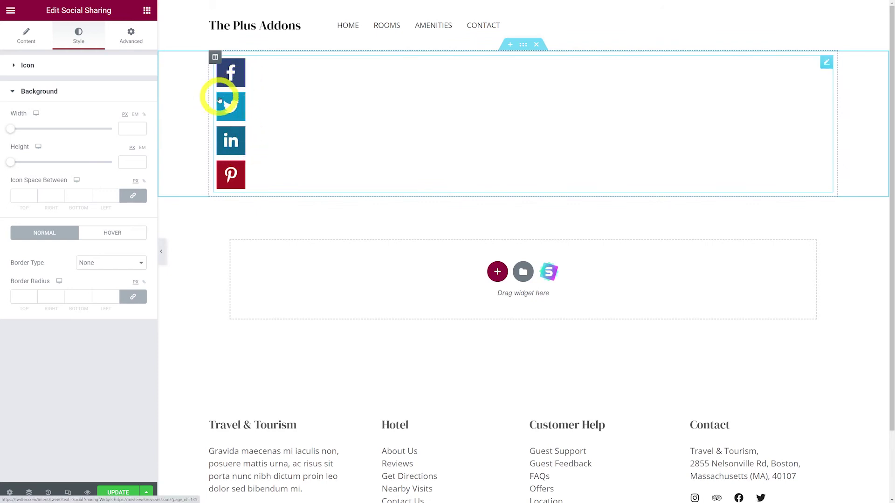
left_click(21, 195)
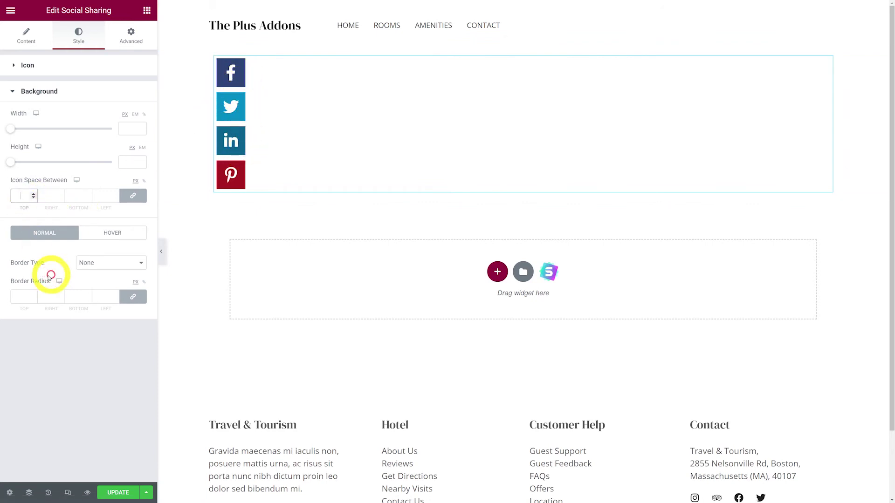
type("0")
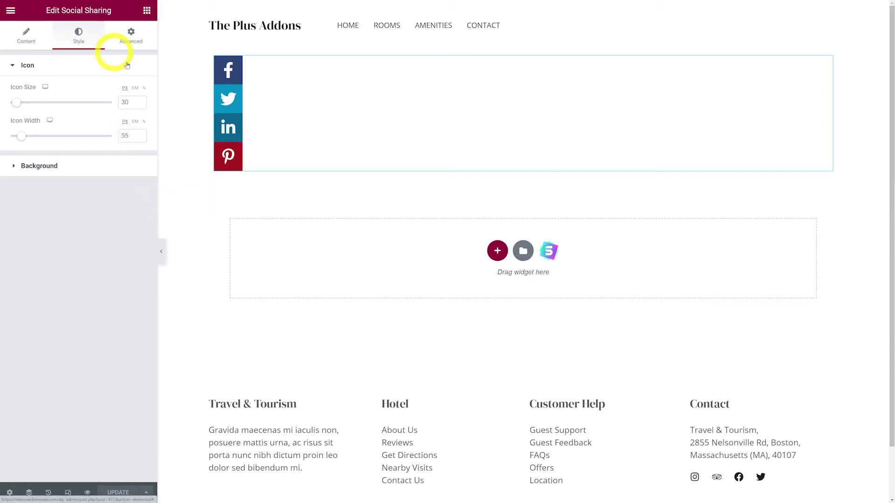
In Advanced > Positioning, set Position to Fixed with Vertical Orientation Top
left_click(133, 41)
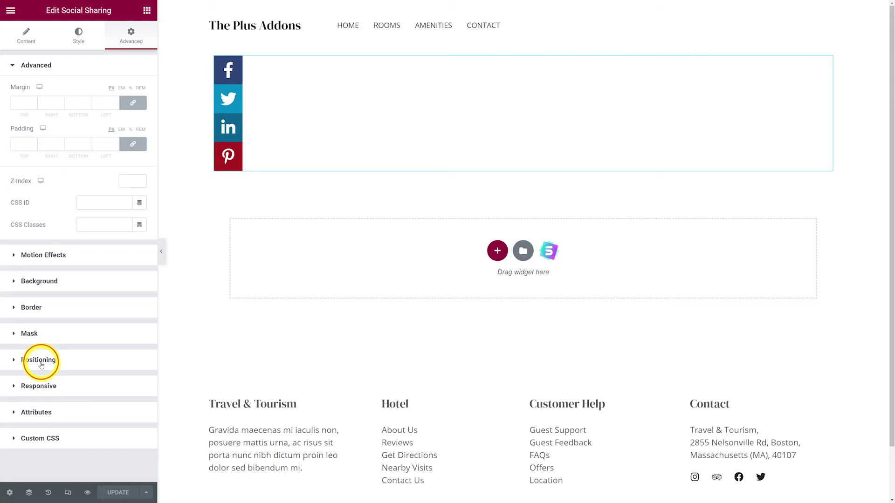
left_click(41, 362)
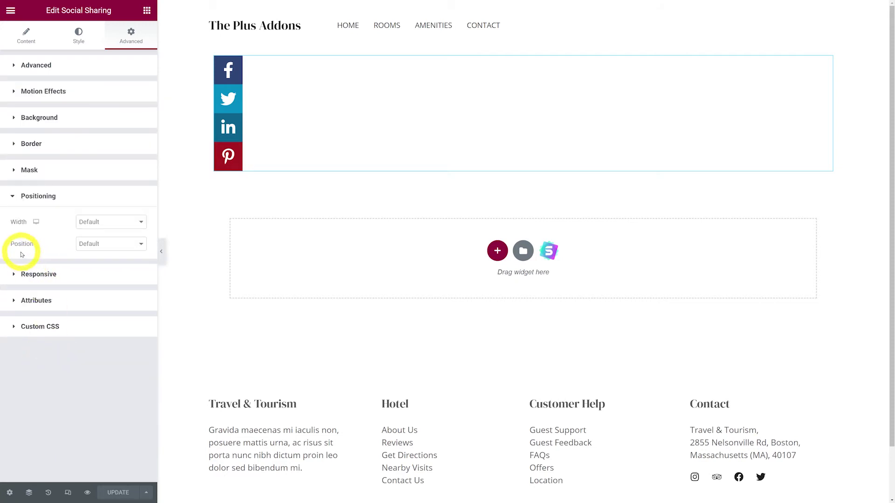
left_click(141, 247)
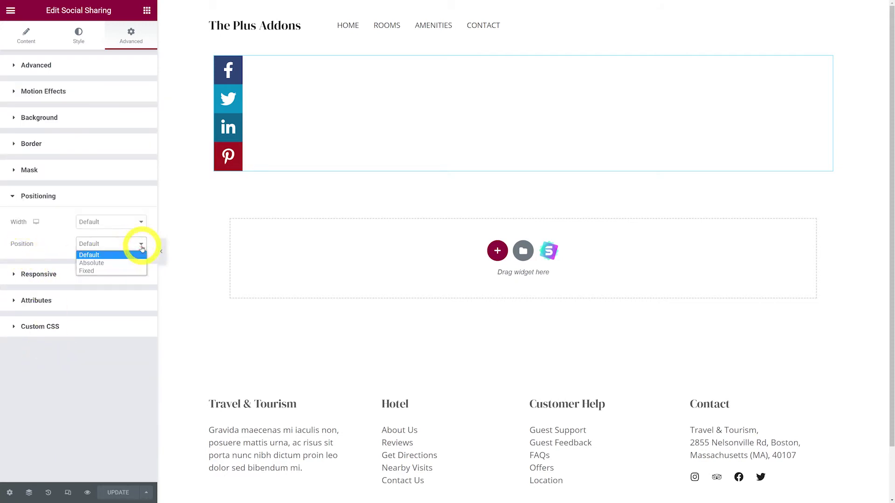
left_click(135, 271)
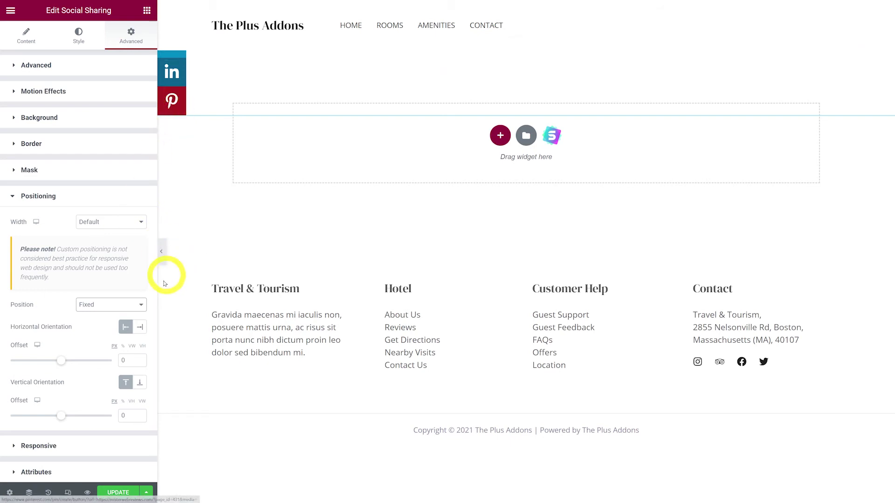
left_click(140, 385)
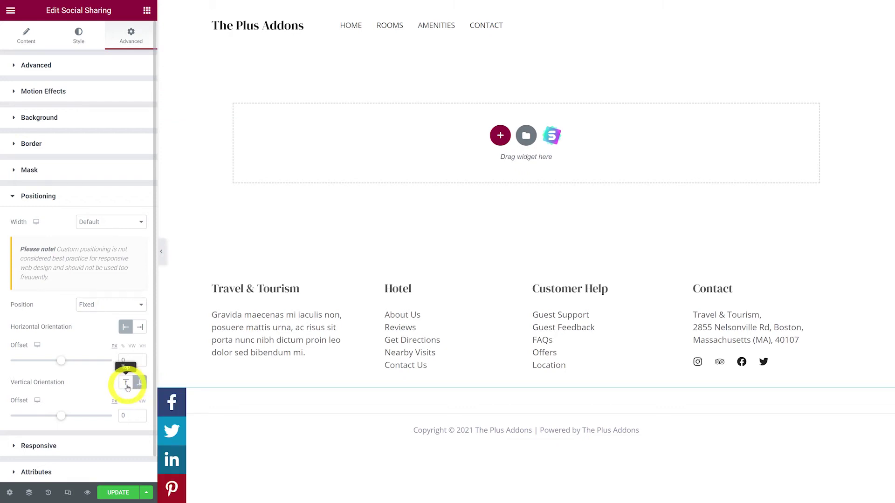
left_click(140, 385)
left_click(140, 384)
left_click(126, 383)
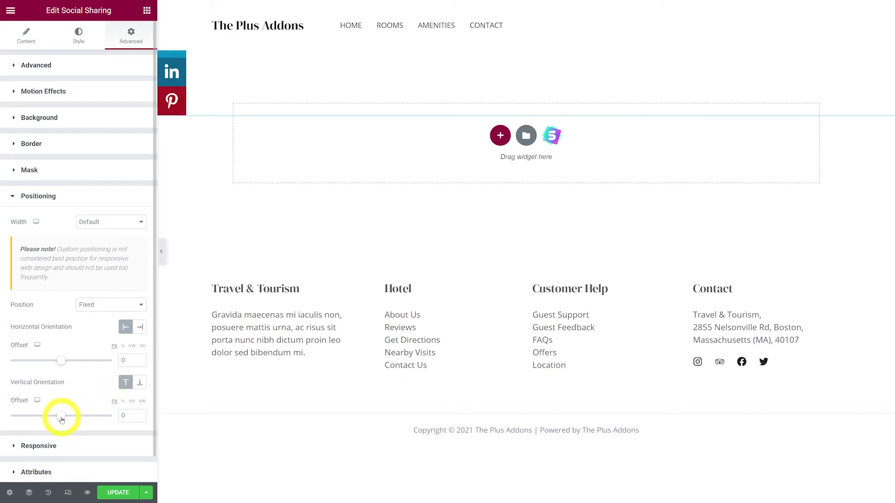
Set the vertical offset to 40 and save the page
left_click_drag(62, 419, 80, 423)
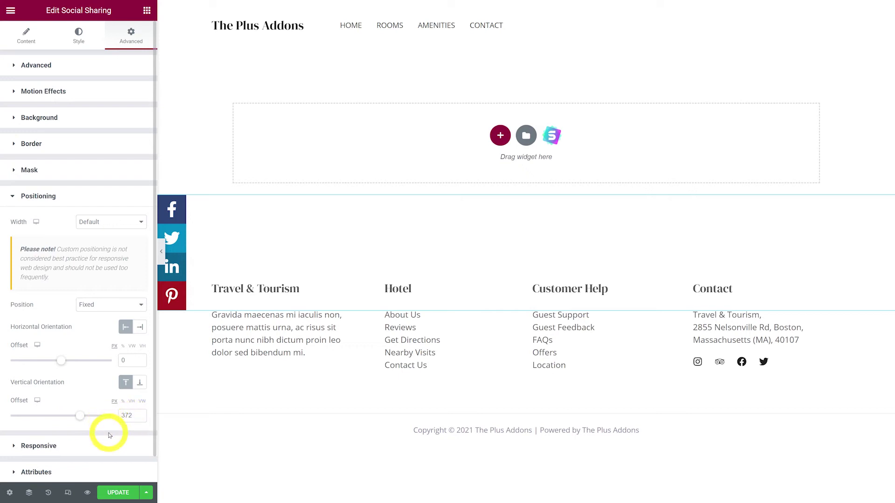
left_click(122, 402)
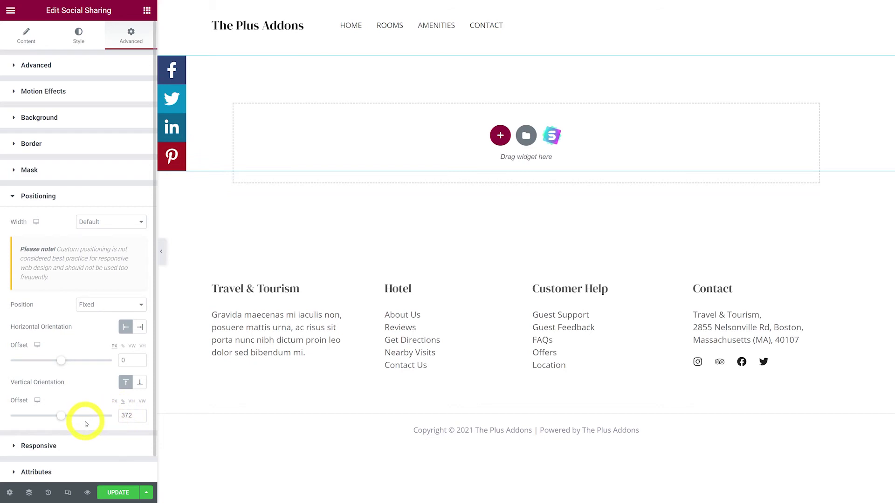
left_click_drag(131, 414, 119, 414)
type("50")
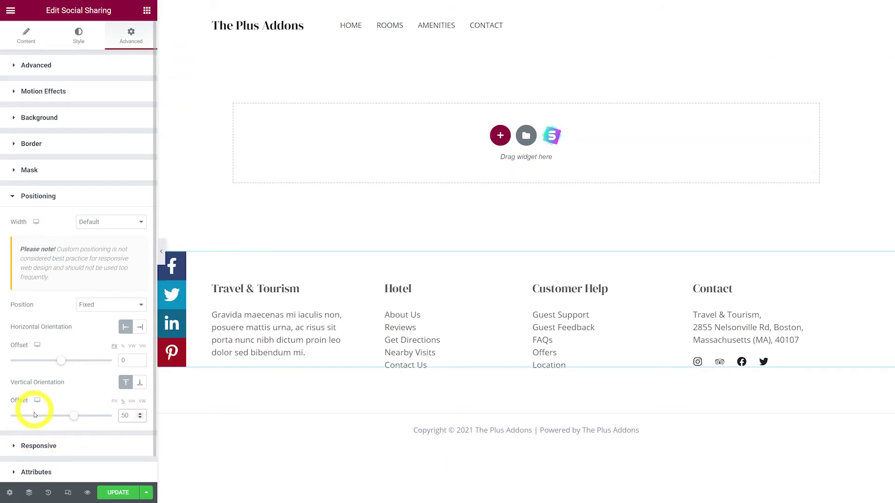
key("Down")
key("Down")
key("Down")
key("Down")
key("Down")
key("Down")
key("Down")
key("Down")
key("Down")
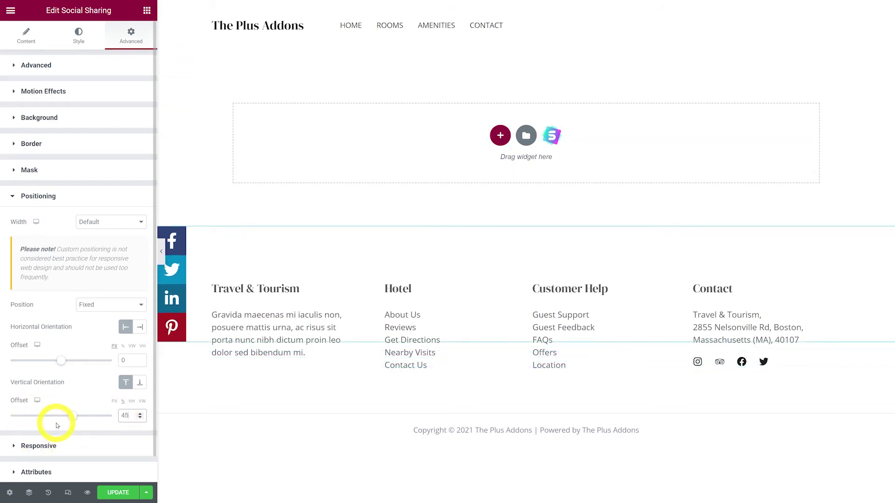
key("Down")
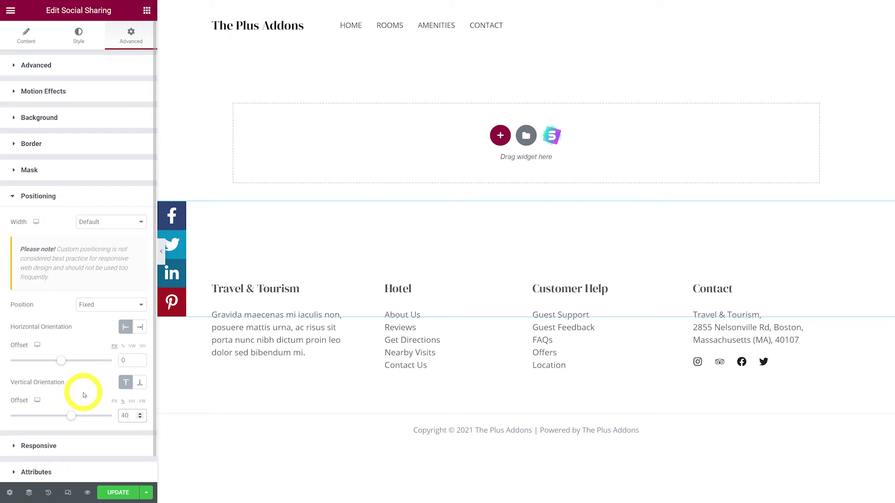
key("ctrl+s")
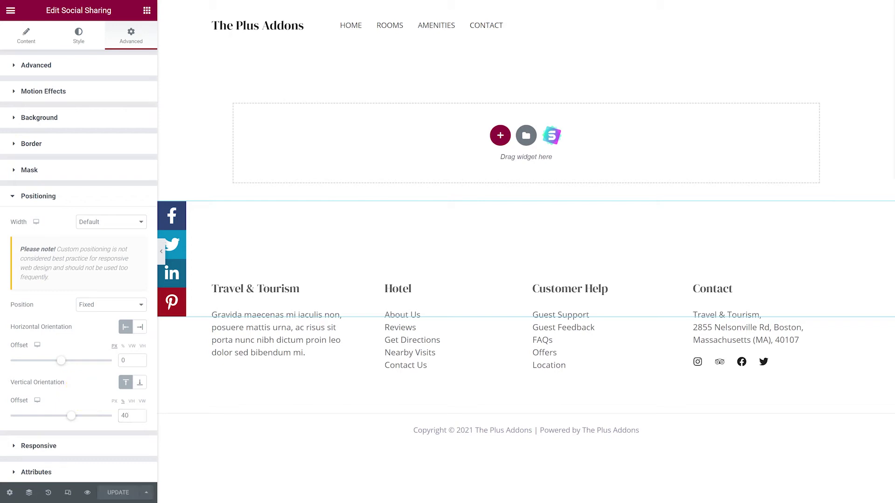
Insert the Workflow Optimization page template and scroll through to confirm the share bar stays pinned left
left_click(526, 138)
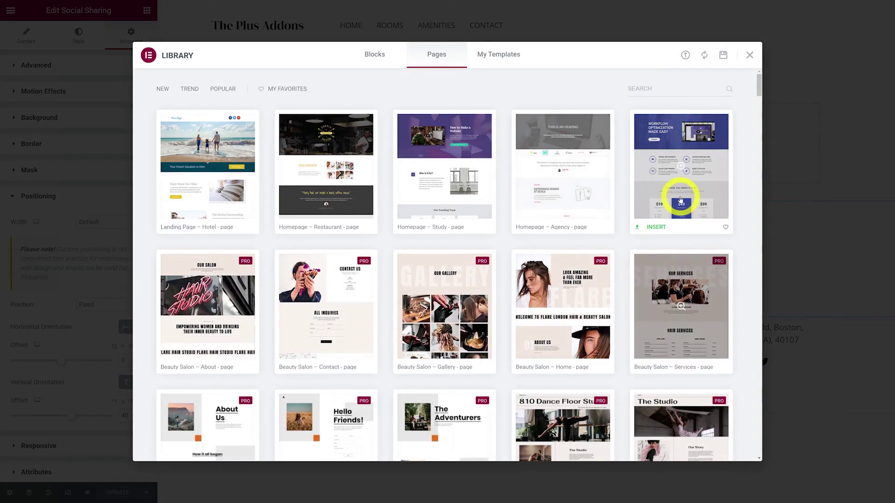
left_click(656, 228)
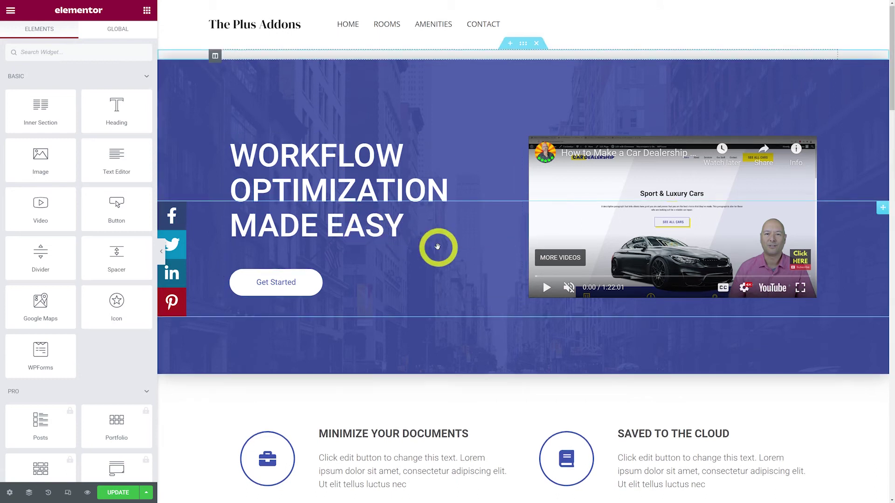
scroll(438, 247, "down", 5)
scroll(438, 247, "down", 15)
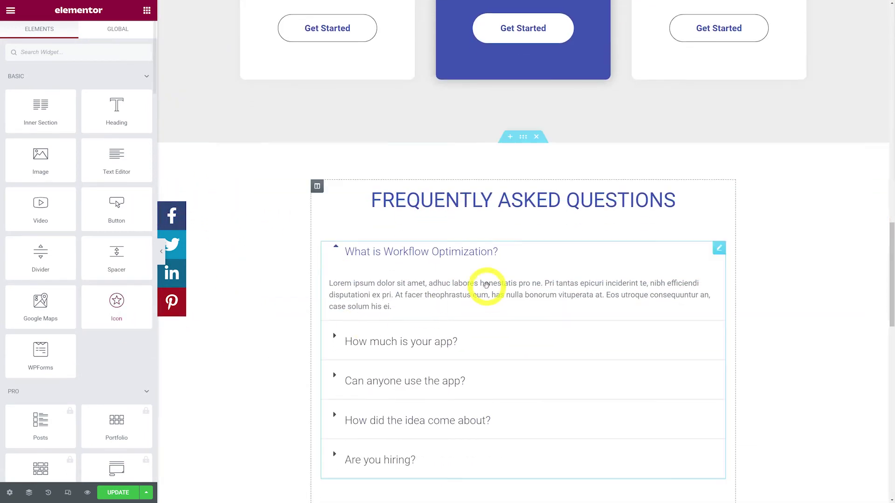
scroll(484, 288, "down", 2)
scroll(479, 286, "down", 6)
scroll(470, 304, "up", 16)
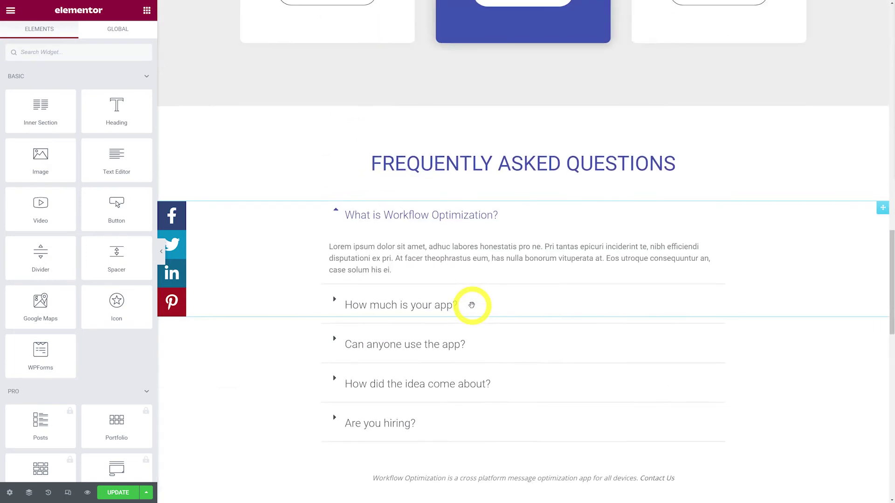
scroll(471, 304, "up", 6)
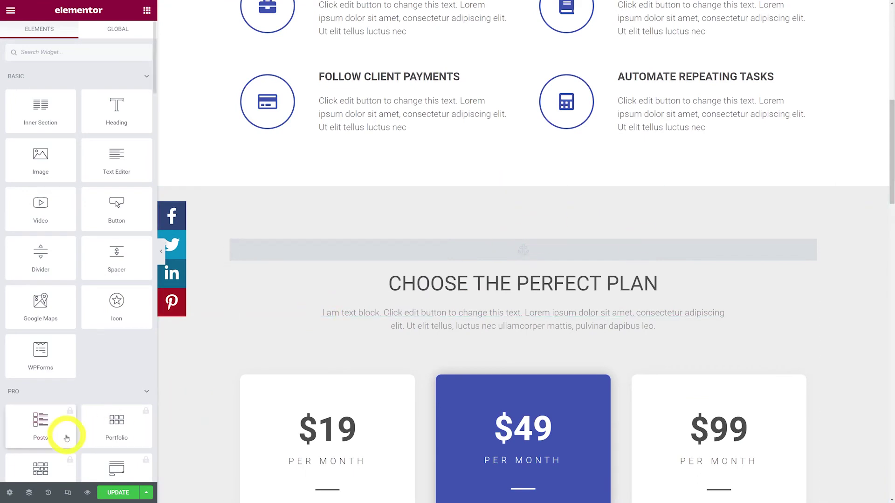
Scroll the mobile Responsive Mode preview to check the pinned share bar
left_click(68, 494)
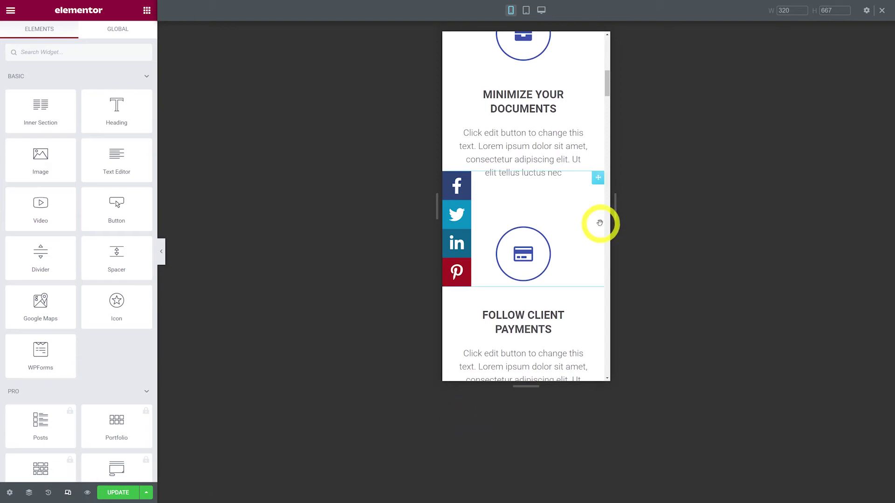
scroll(593, 76, "down", 8)
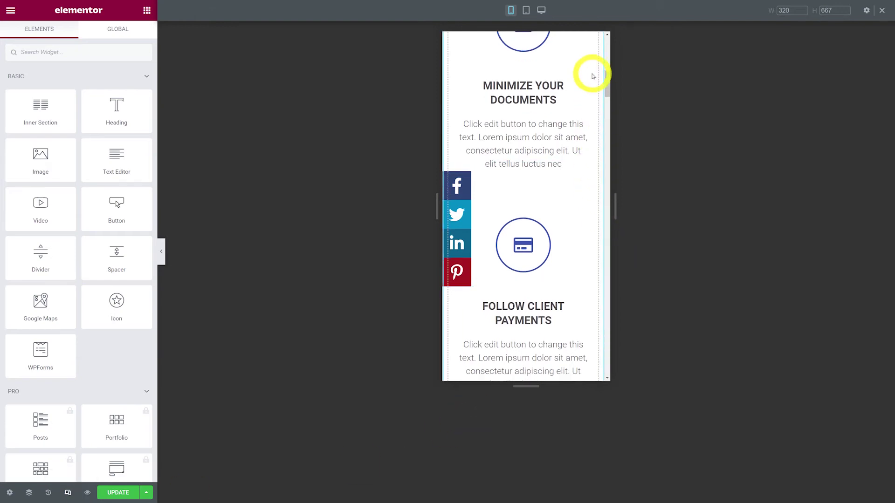
scroll(593, 76, "down", 3)
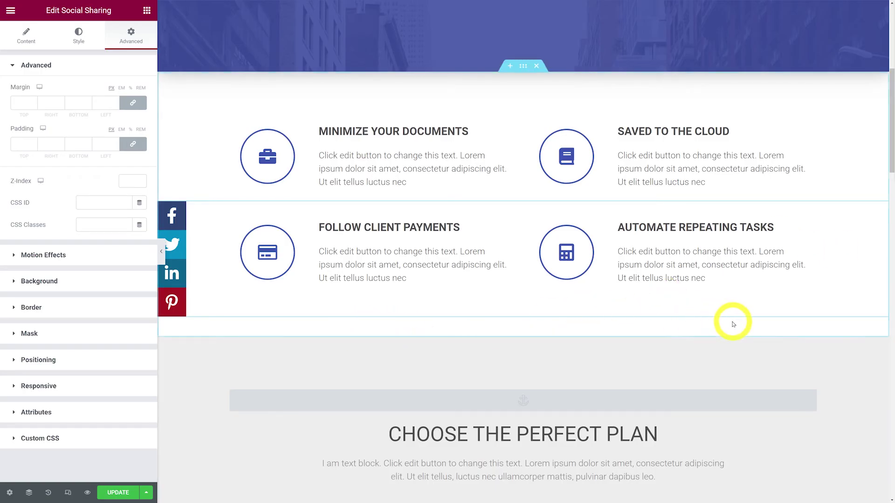
Add a single-column section and move it below the feature blocks
left_click(510, 67)
left_click(497, 122)
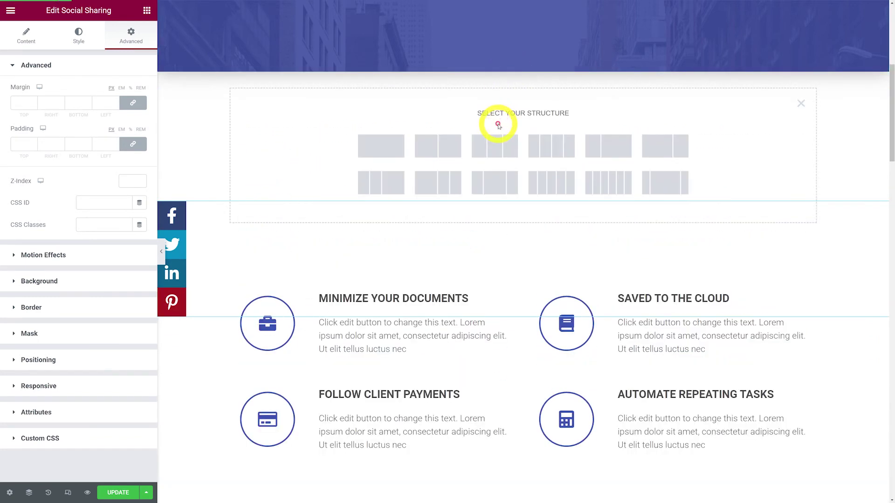
left_click(384, 153)
left_click_drag(523, 65, 517, 342)
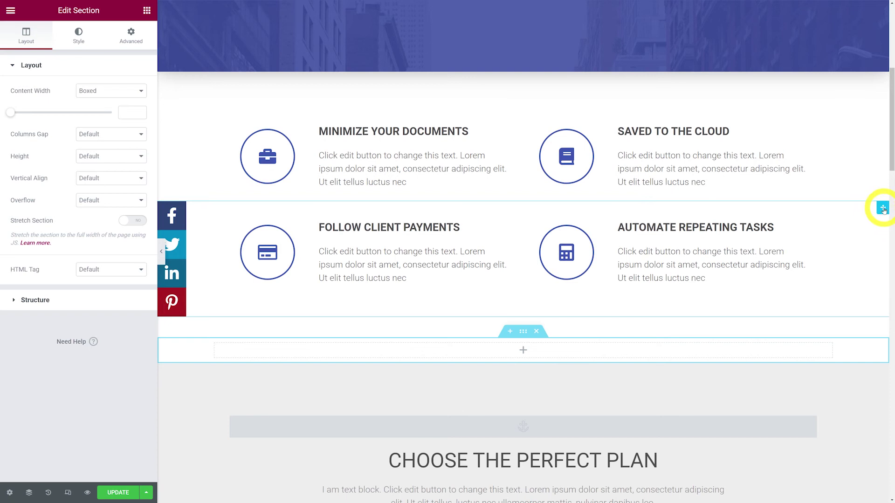
Reset the share widget's Position to Default and drag it into the new section
left_click(884, 209)
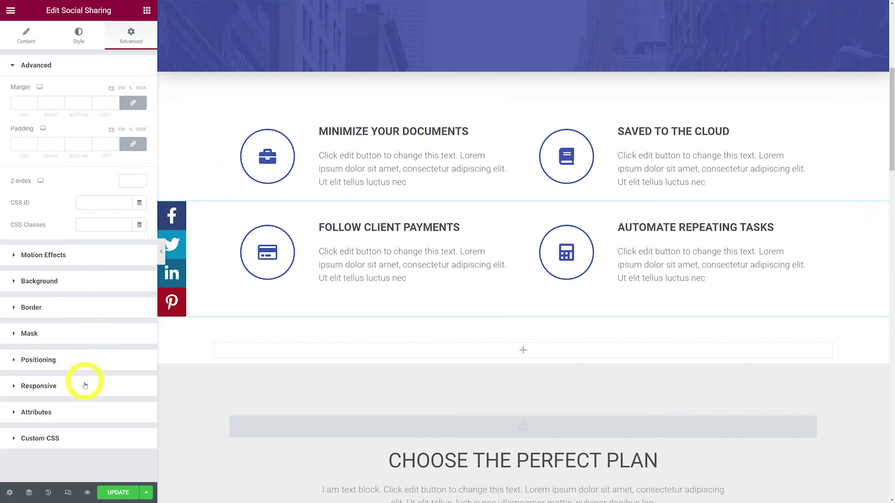
left_click(55, 367)
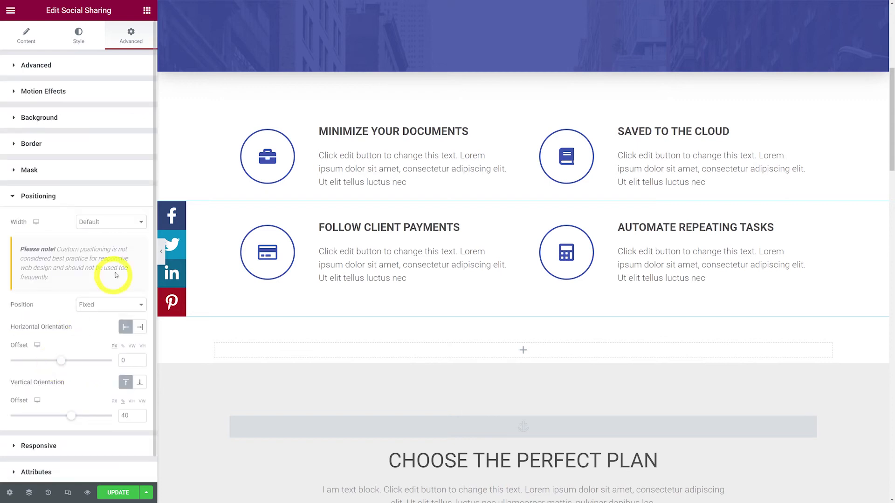
left_click(134, 310)
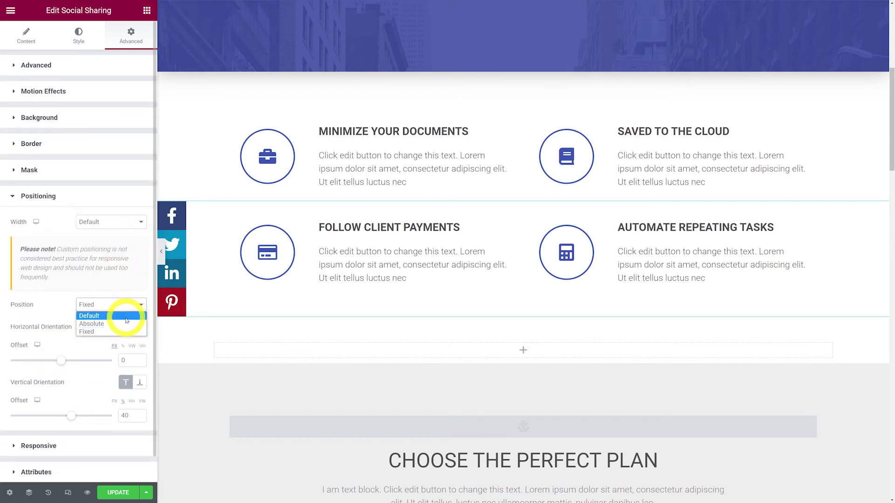
left_click(126, 316)
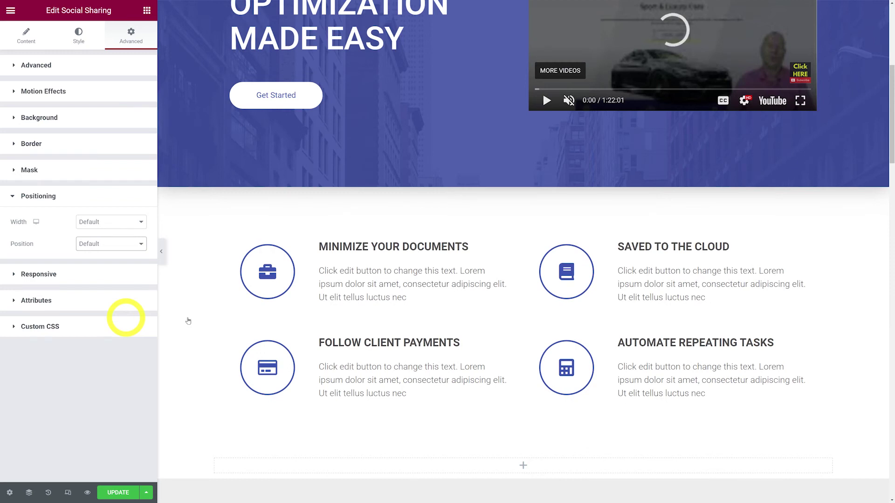
scroll(671, 250, "up", 6)
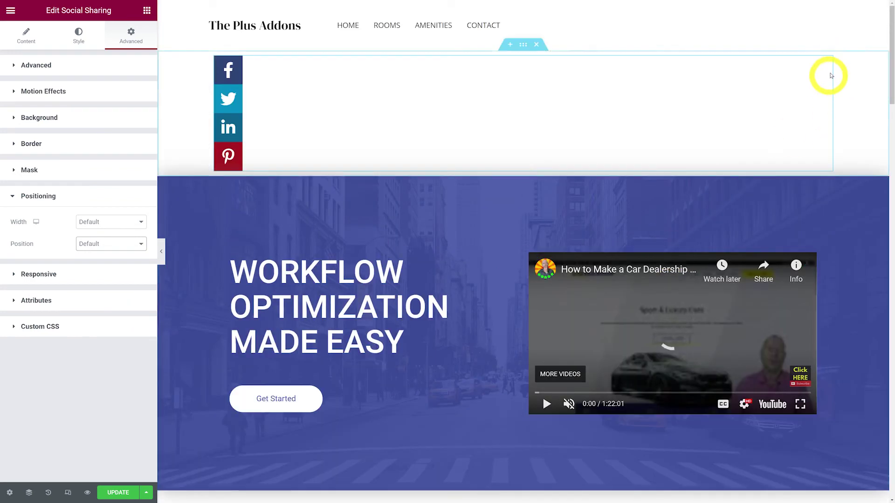
left_click_drag(825, 62, 514, 341)
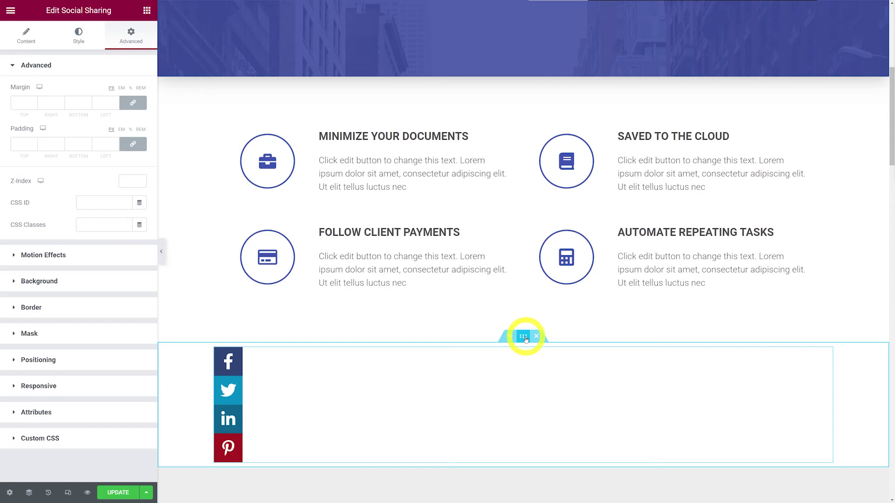
Give the share icons' section a boxed Content Width of 300
left_click(523, 337)
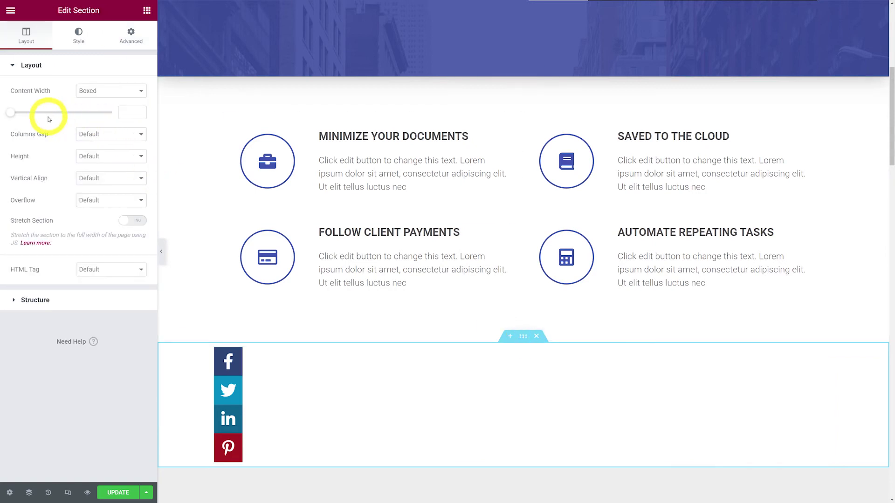
left_click(128, 113)
type("300")
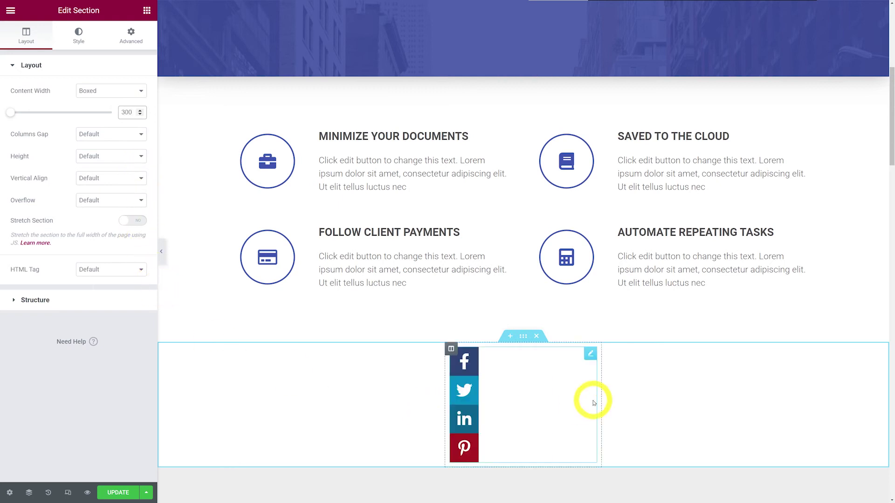
left_click(590, 355)
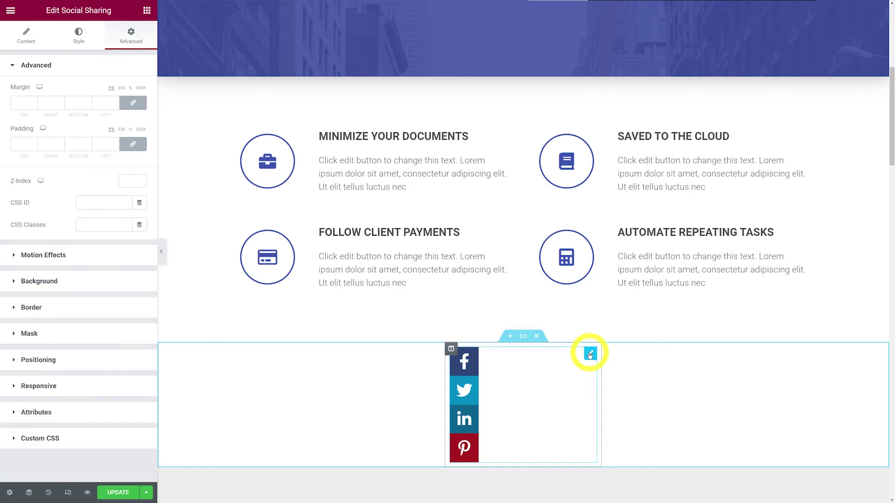
Set share buttons to Horizontal layout, Style 3, Icon Text Count view, 2 columns, centred content
left_click(26, 33)
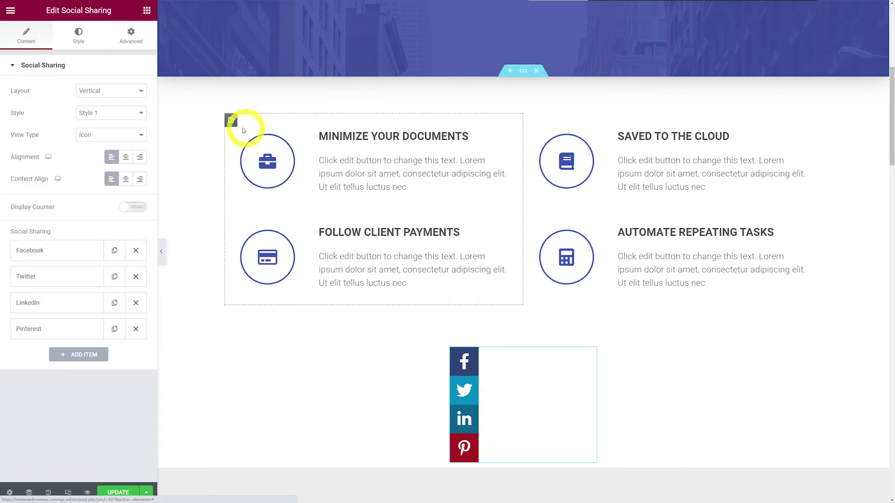
left_click(143, 92)
left_click(139, 103)
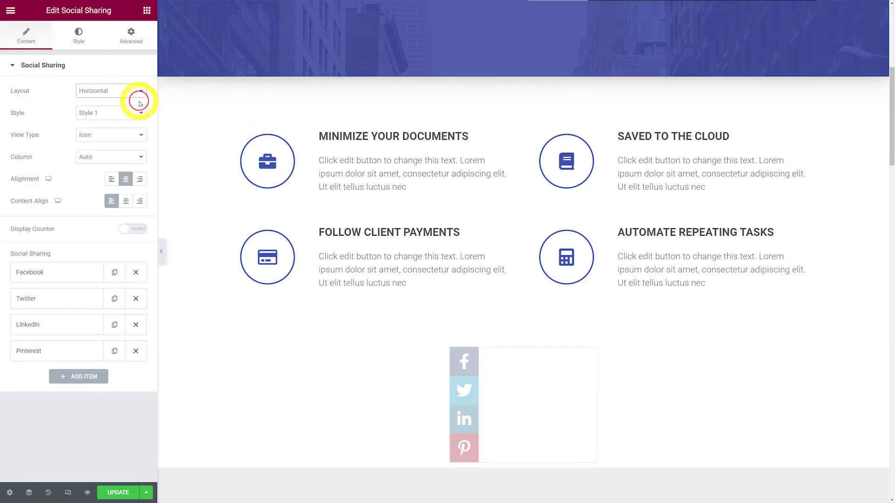
left_click(139, 112)
left_click(136, 139)
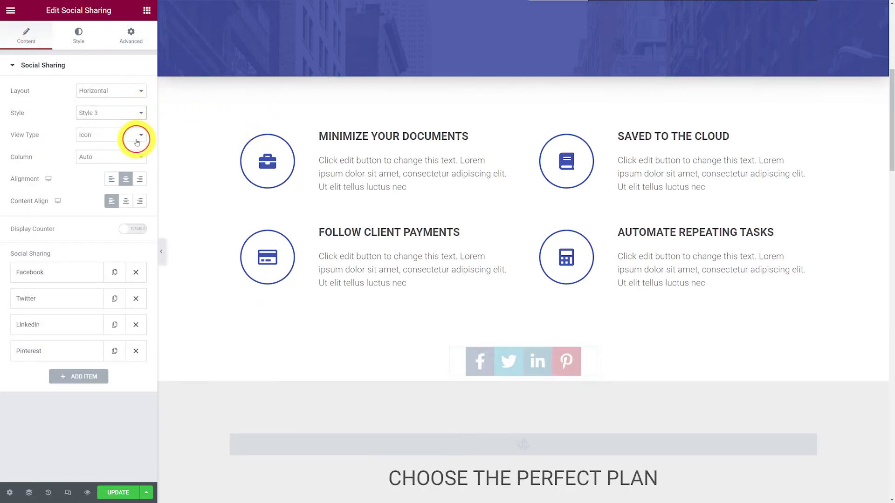
left_click(139, 135)
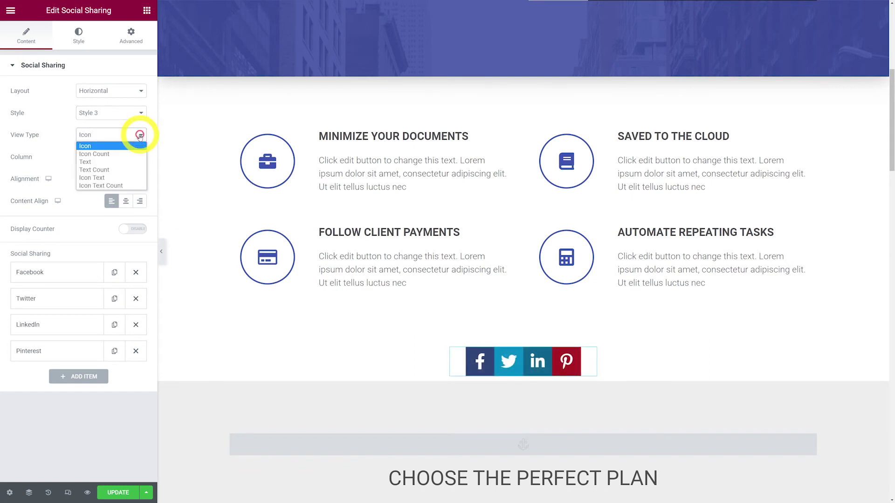
left_click(135, 187)
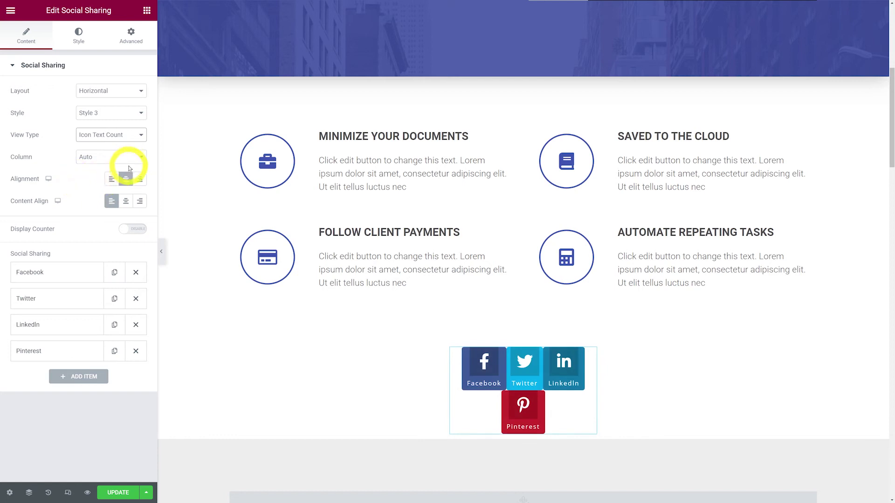
left_click(141, 159)
left_click(121, 177)
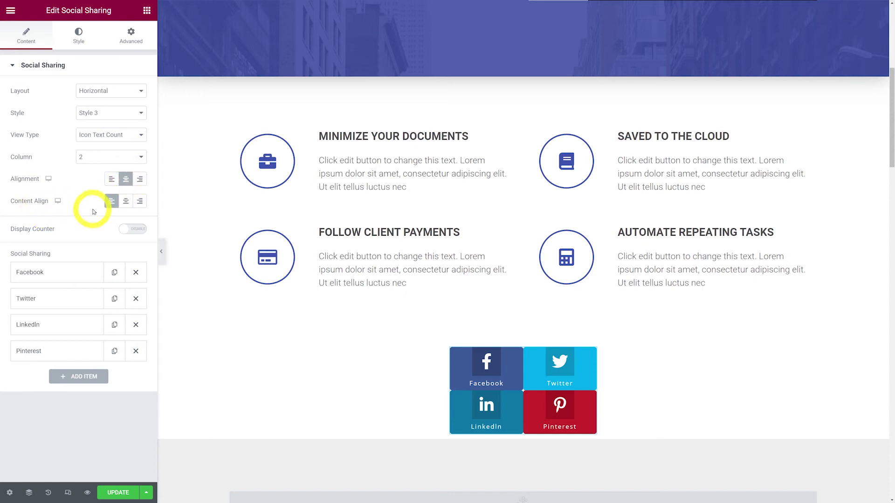
left_click(127, 201)
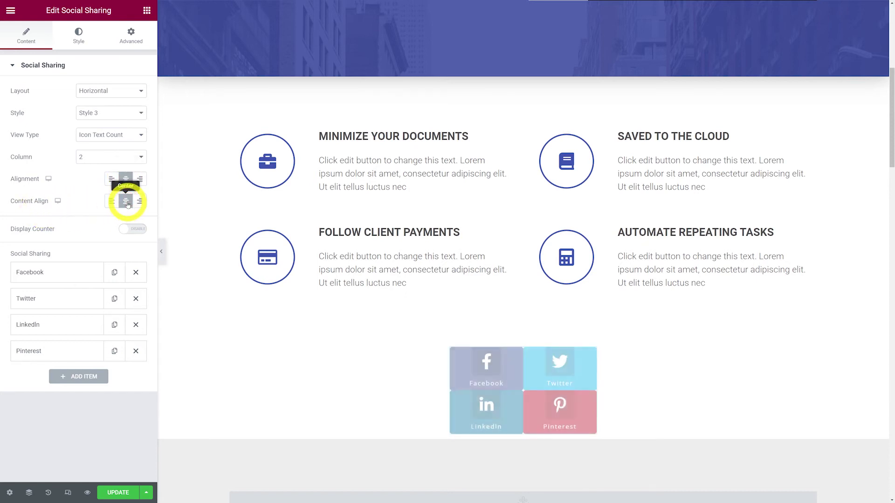
scroll(638, 175, "down", 3)
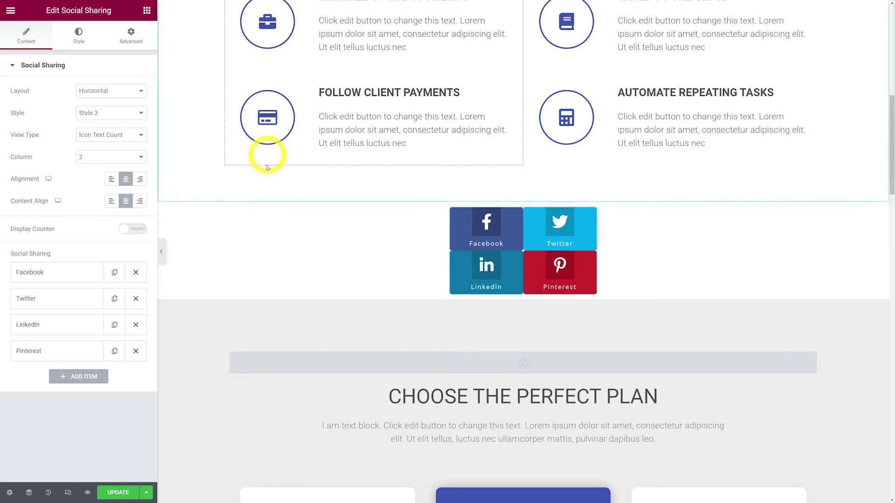
Clear the Facebook share item's normal background colour
left_click(40, 278)
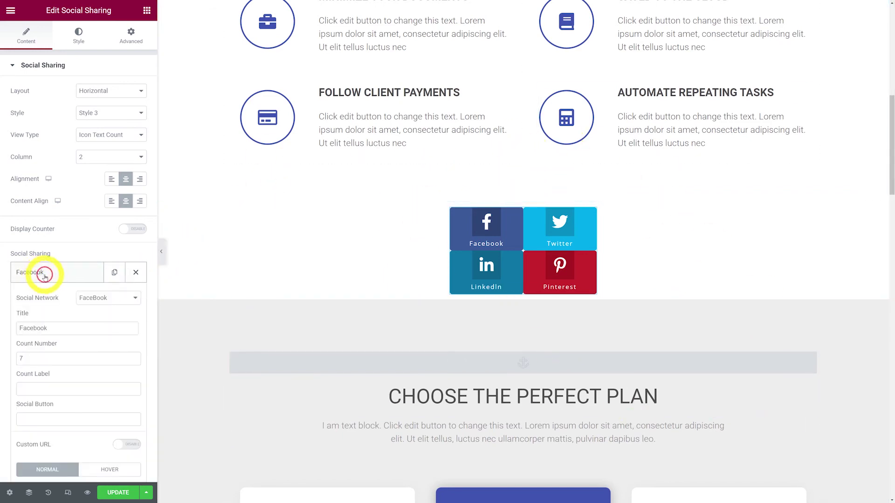
scroll(50, 274, "down", 3)
scroll(57, 287, "down", 3)
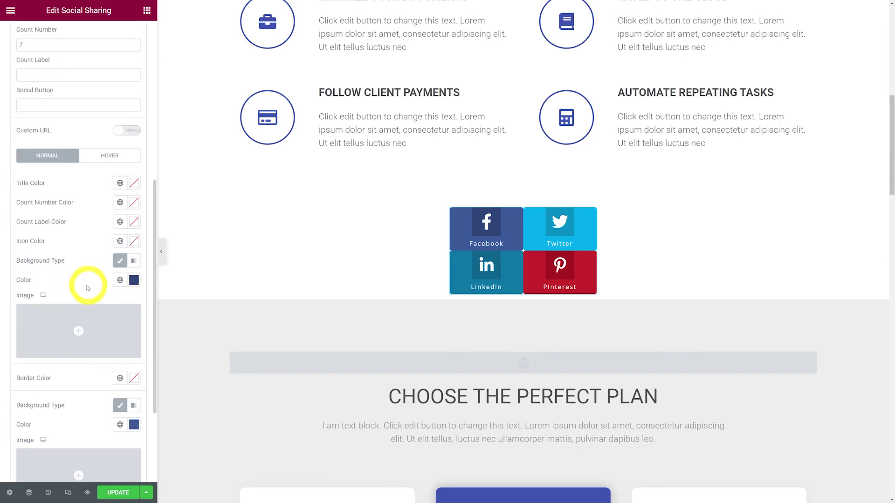
left_click(134, 280)
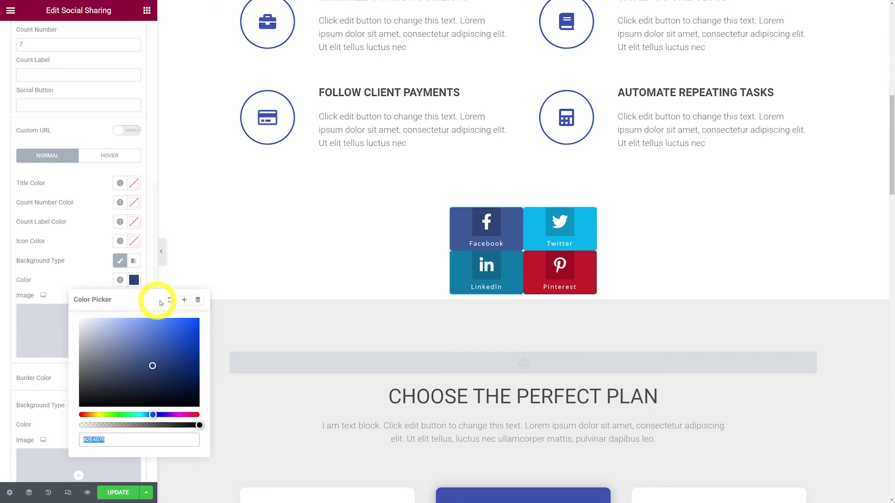
left_click(171, 301)
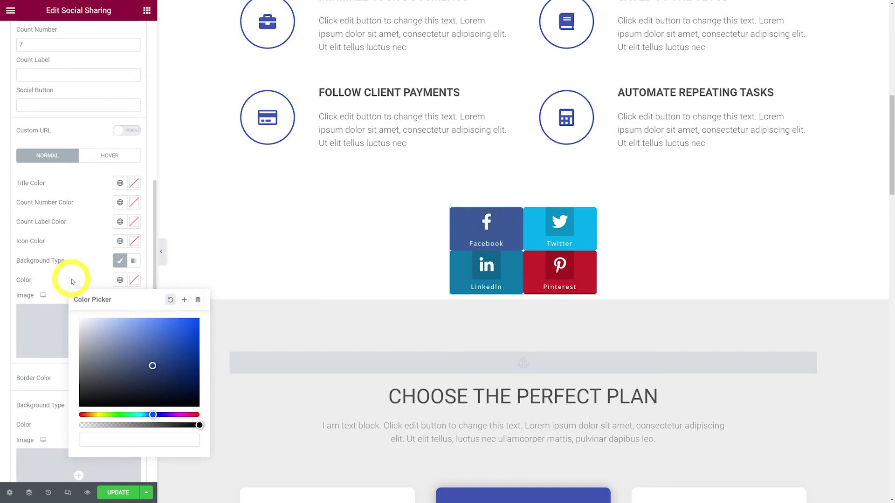
left_click(72, 281)
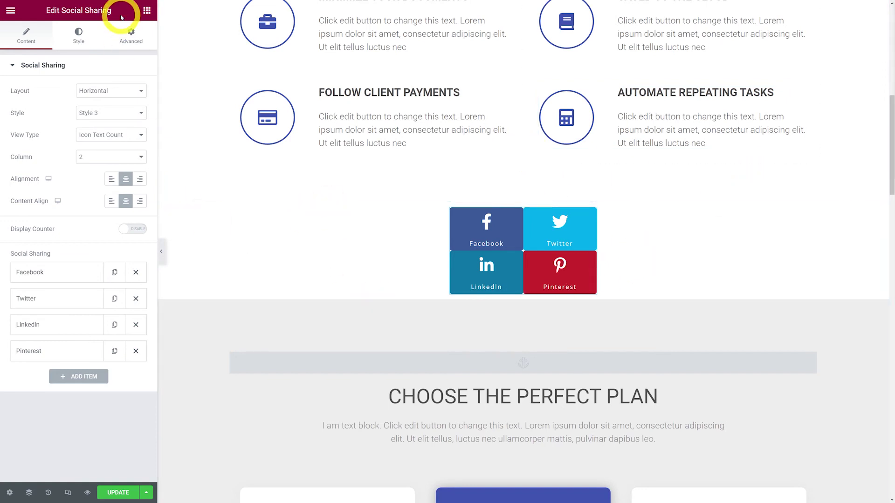
Set the share icons' Icon Width to 100 and Icon Size to 50
left_click(78, 40)
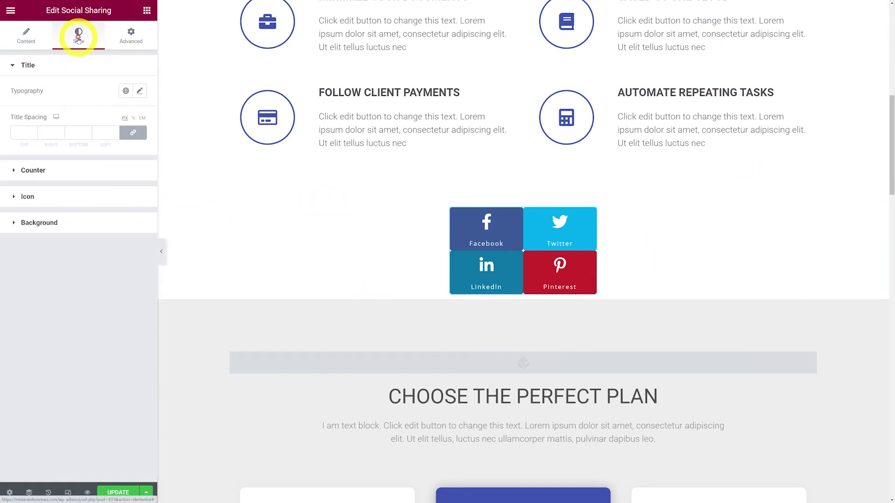
left_click(38, 196)
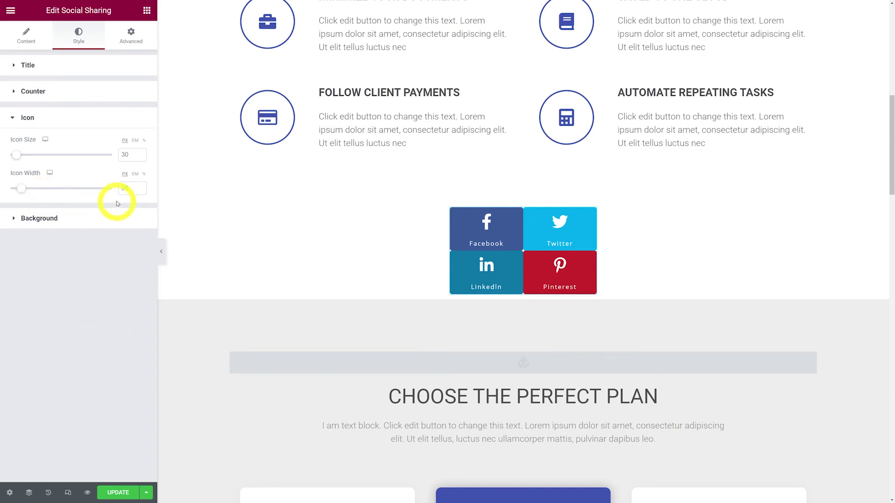
double_click(129, 190)
type("100")
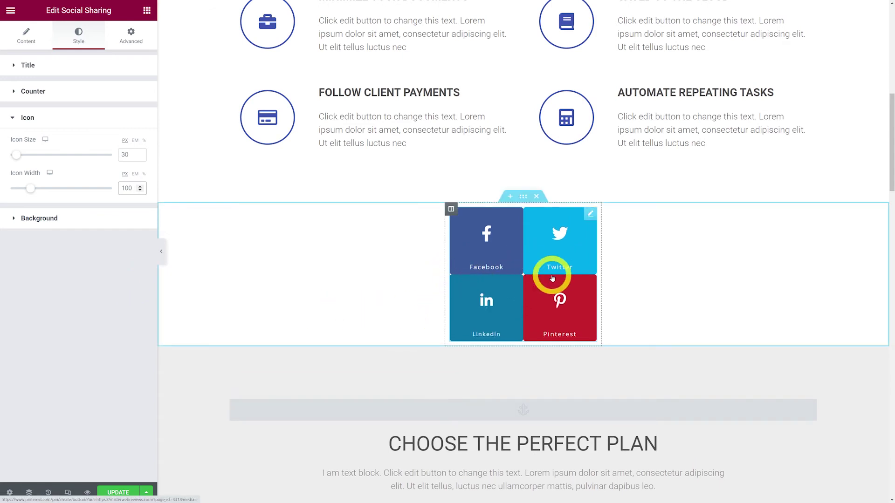
left_click(38, 219)
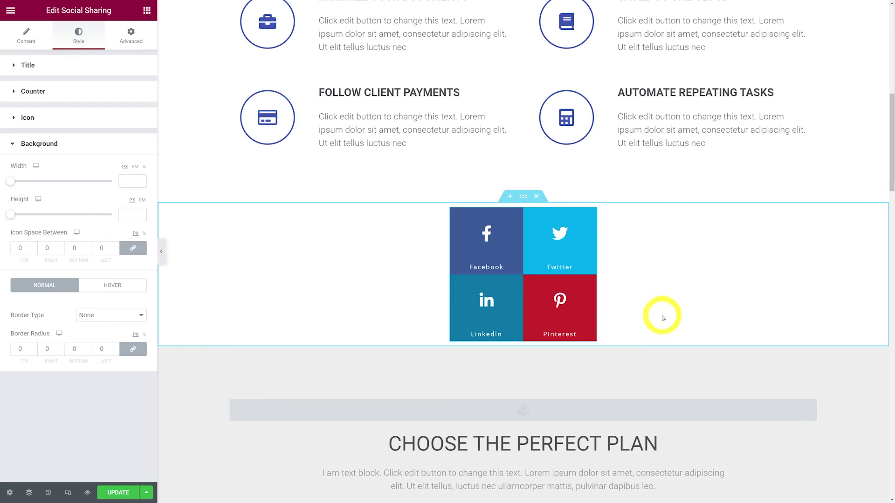
left_click(28, 118)
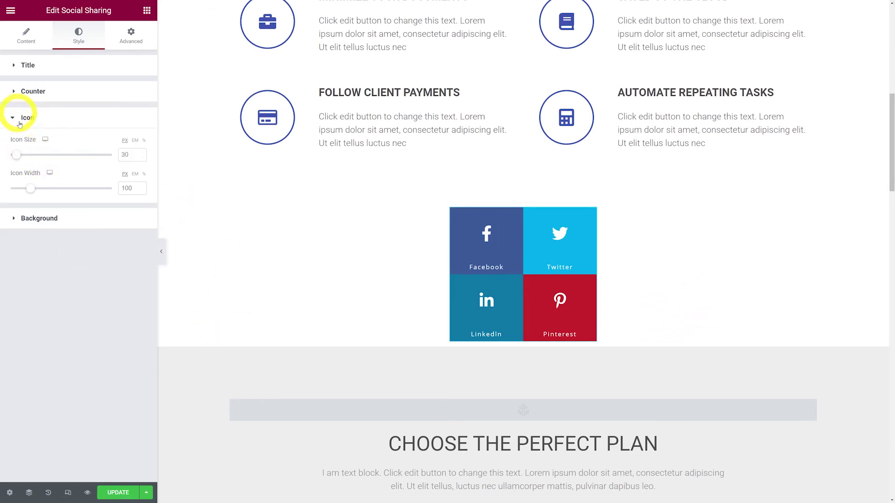
double_click(124, 156)
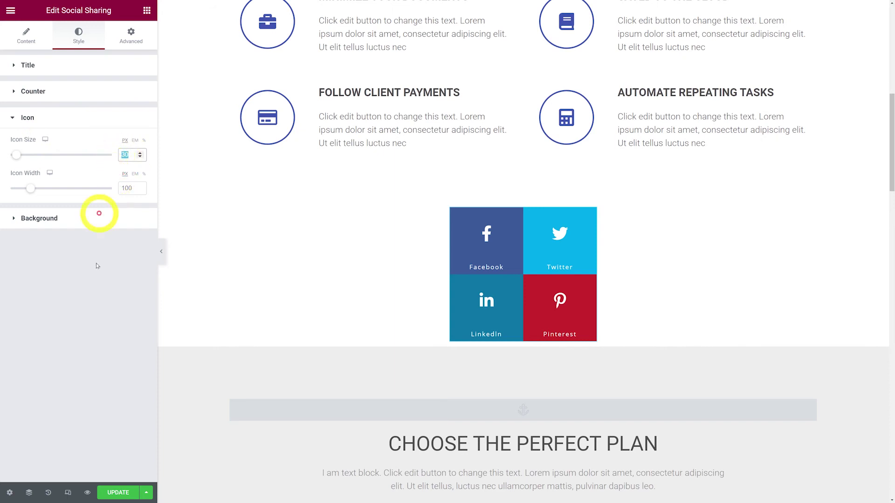
type("50")
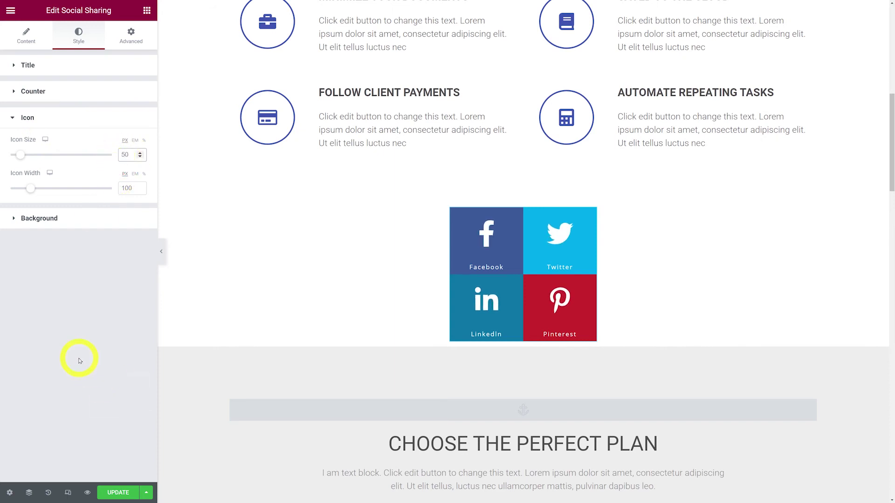
left_click(27, 65)
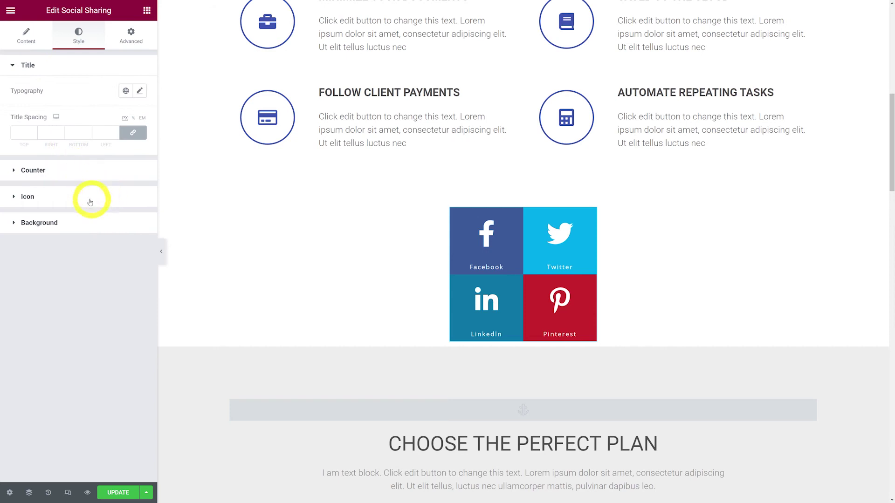
Set the title typography size to 15 px and close the Typography popover
left_click(140, 92)
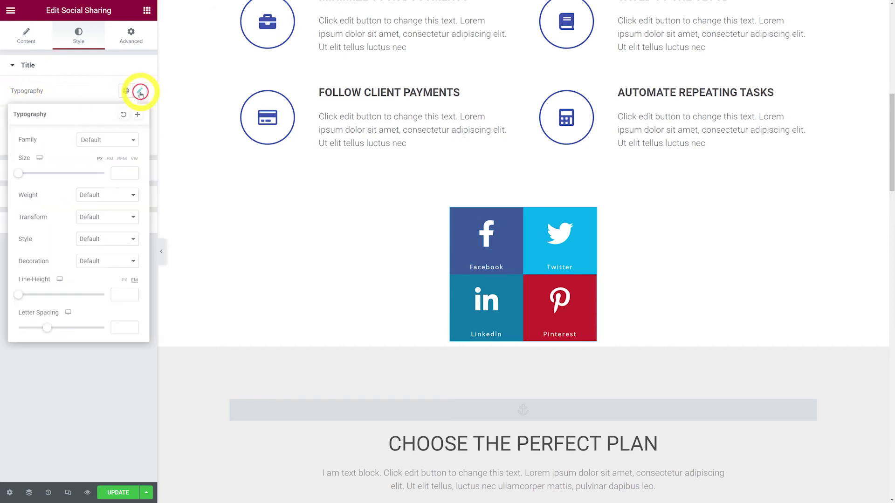
left_click(117, 174)
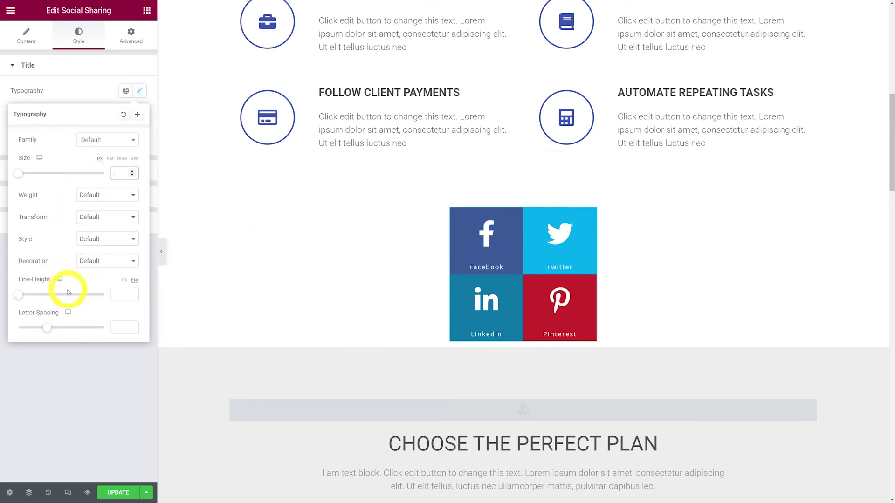
left_click(89, 389)
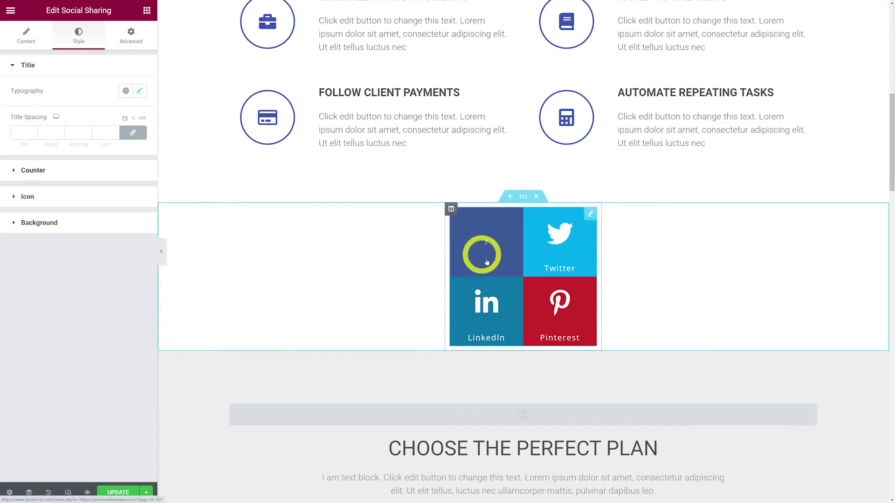
Enter 'Share' as the Facebook item's Count Label
left_click(24, 37)
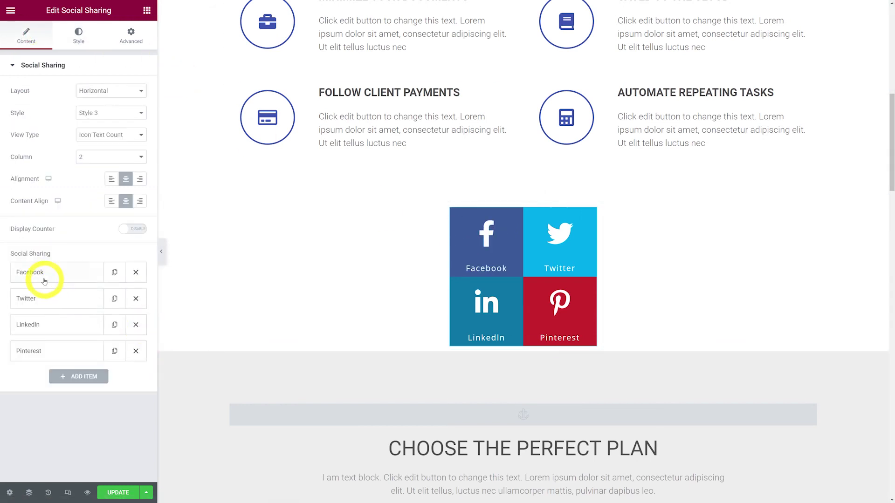
left_click(46, 276)
scroll(94, 278, "down", 3)
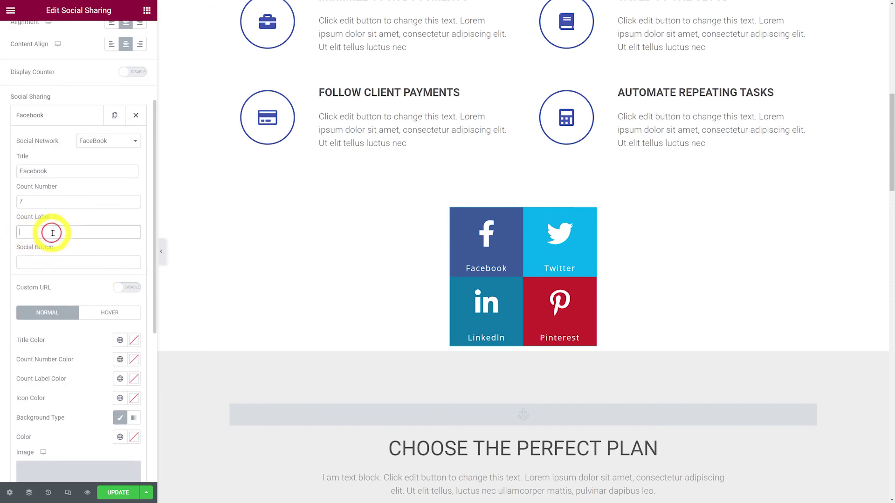
type("Share")
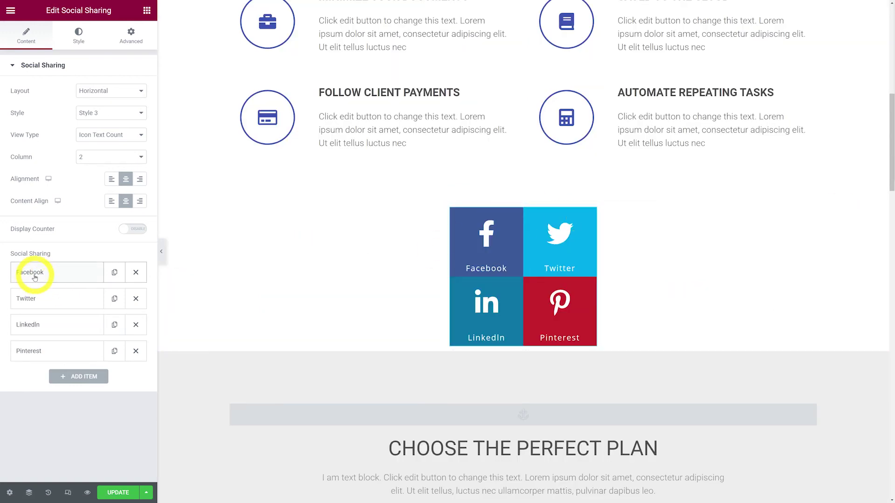
left_click(35, 278)
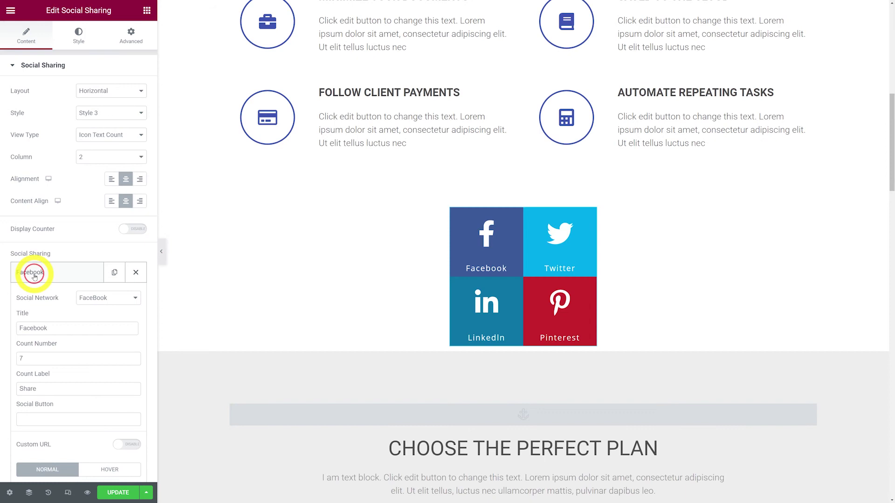
scroll(36, 276, "down", 6)
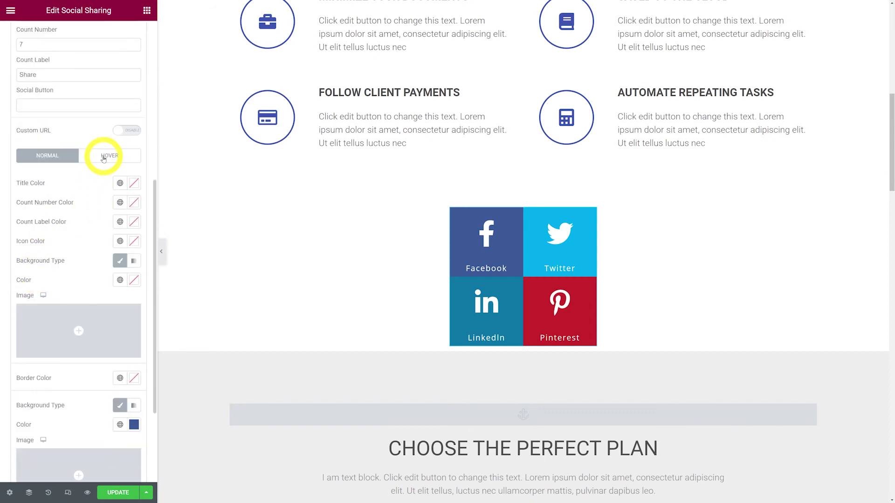
Give the Facebook tile a near-black solid hover background
left_click(104, 158)
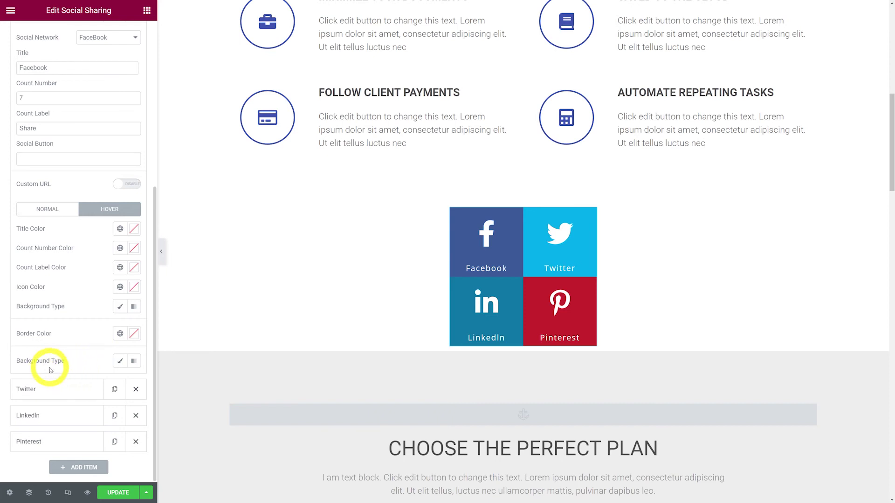
left_click(120, 364)
scroll(61, 351, "down", 2)
left_click(134, 302)
left_click_drag(117, 405, 76, 422)
left_click(74, 301)
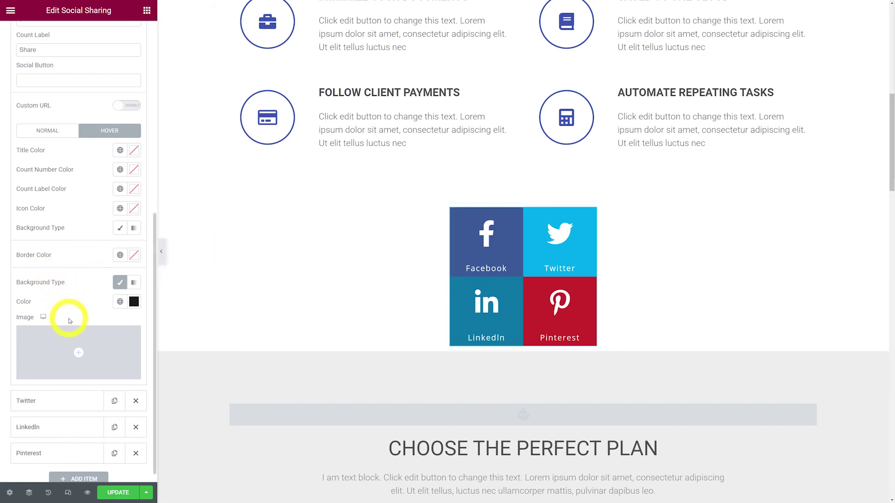
Make the hover background a radial gradient from #1B1B1B to grey
left_click(134, 282)
scroll(81, 287, "down", 2)
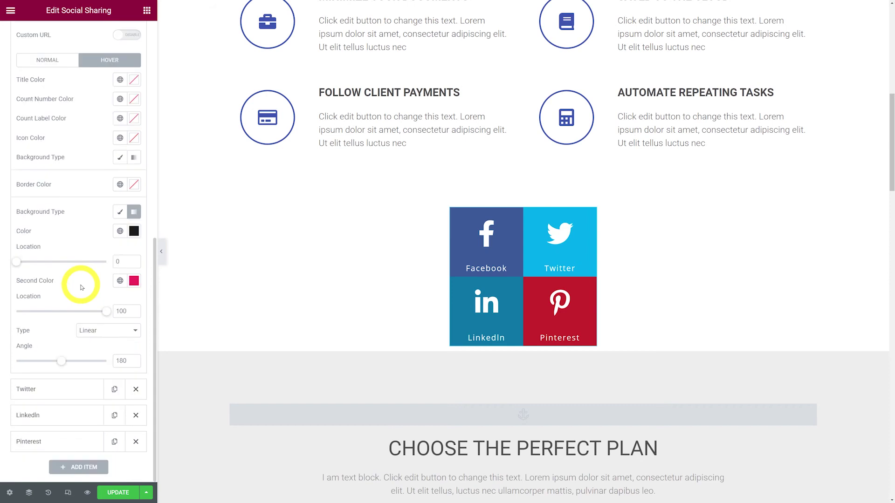
left_click(133, 231)
left_click(106, 225)
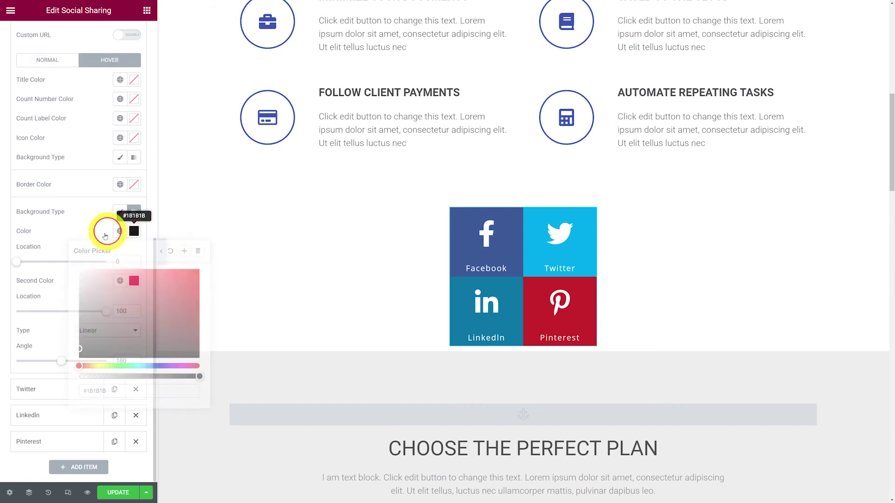
left_click(134, 281)
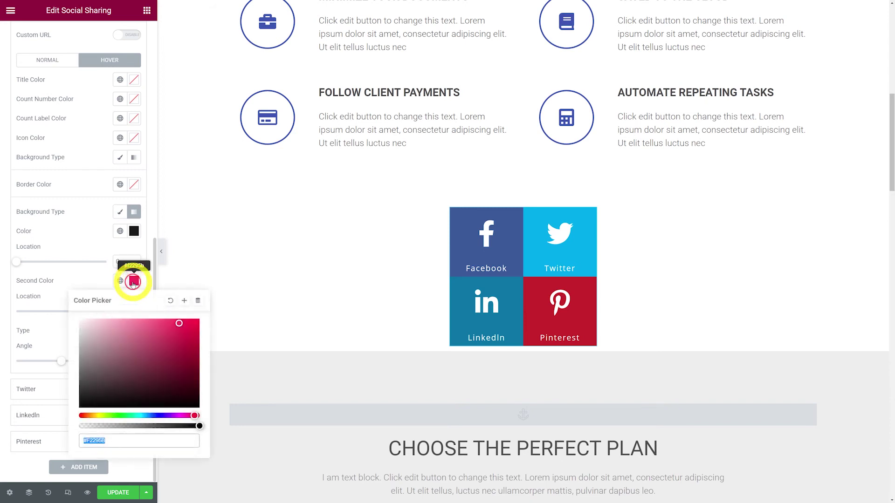
left_click(79, 372)
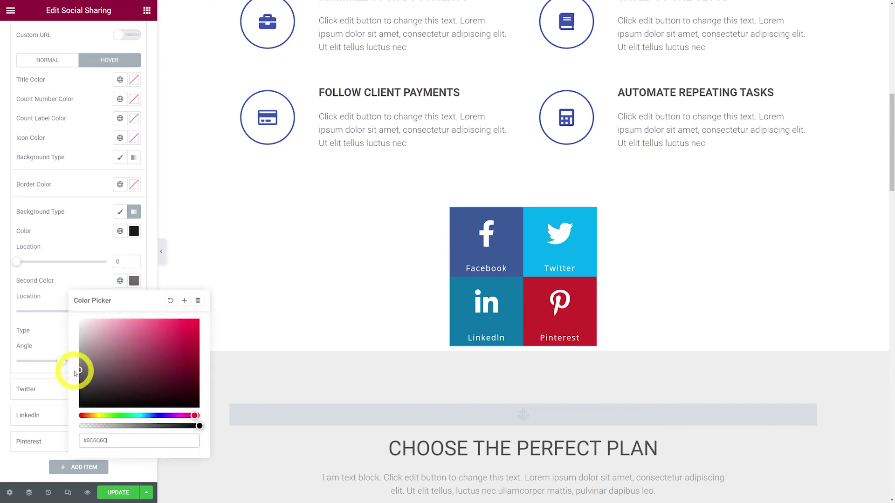
left_click(73, 231)
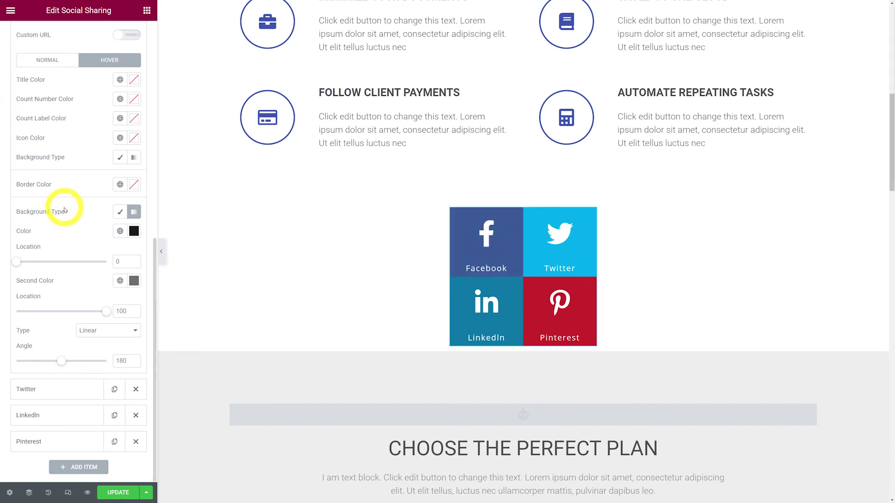
left_click(133, 331)
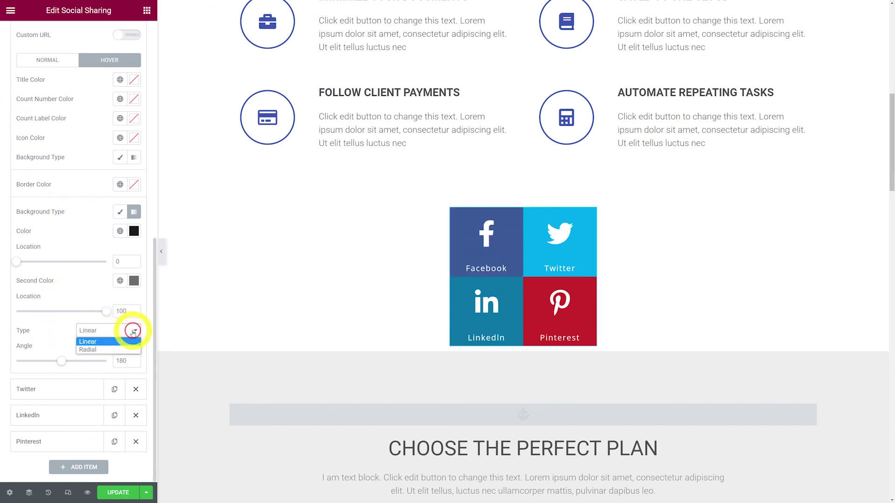
left_click(126, 349)
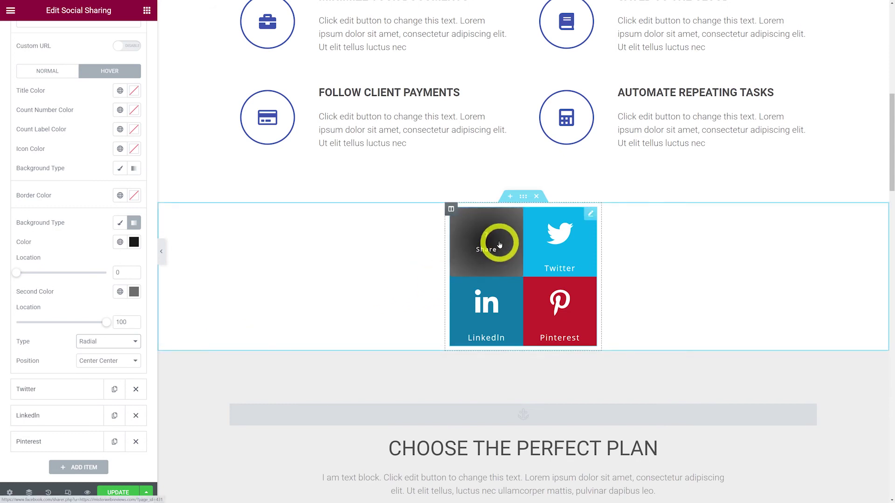
Switch the Facebook hover gradient to Linear at a 120° angle and preview it
left_click(133, 342)
left_click(122, 353)
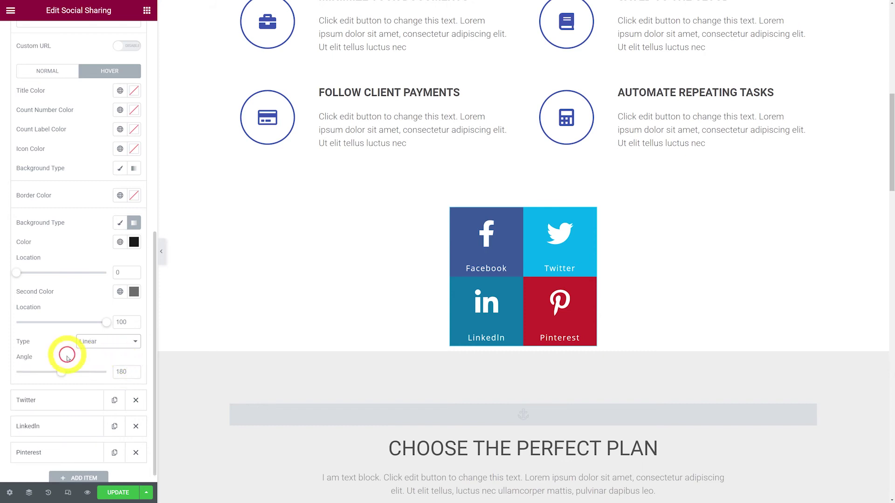
scroll(72, 360, "down", 1)
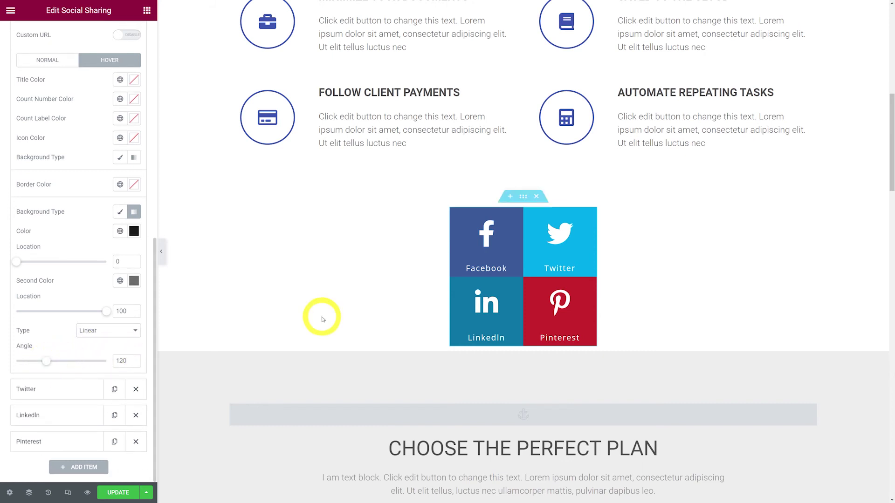
mouse_move(455, 240)
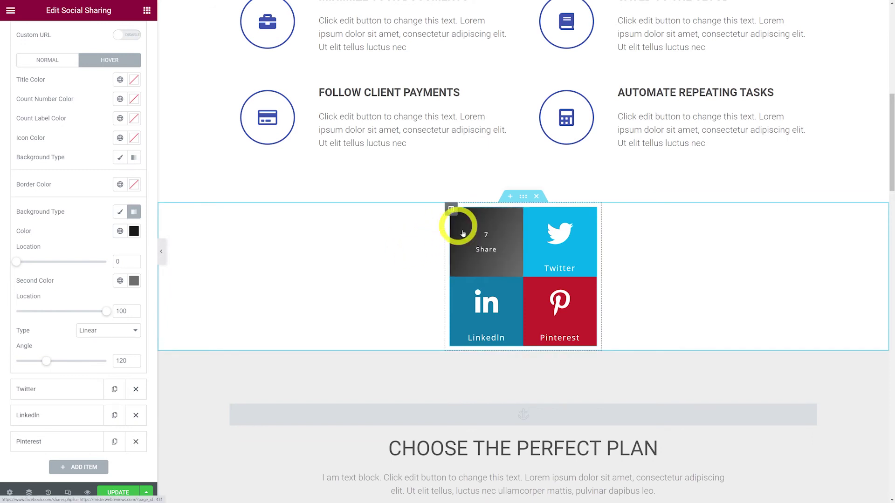
left_click(495, 249)
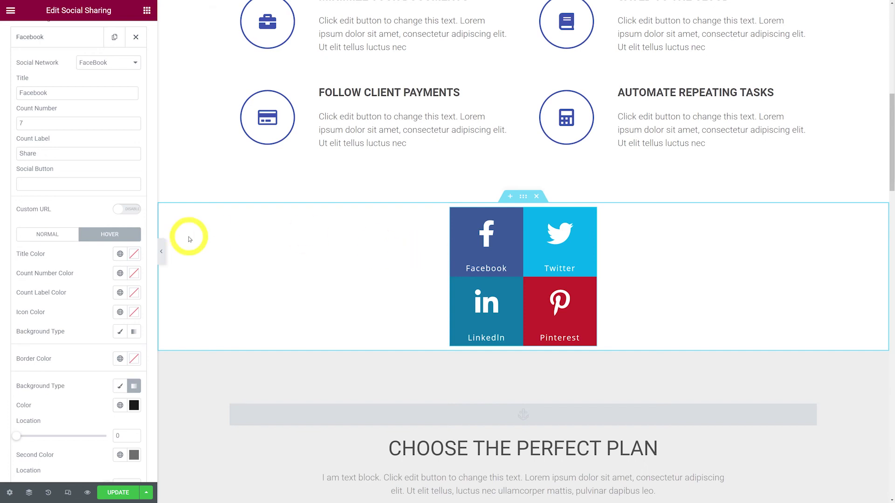
Give the Facebook tile a normal gradient background fading to lighter blue #8494FF
left_click(47, 234)
scroll(54, 235, "down", 2)
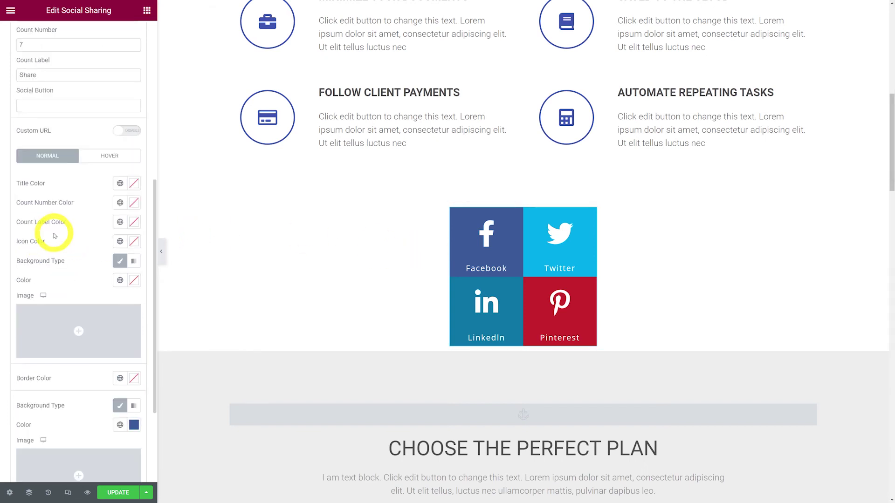
scroll(54, 236, "down", 3)
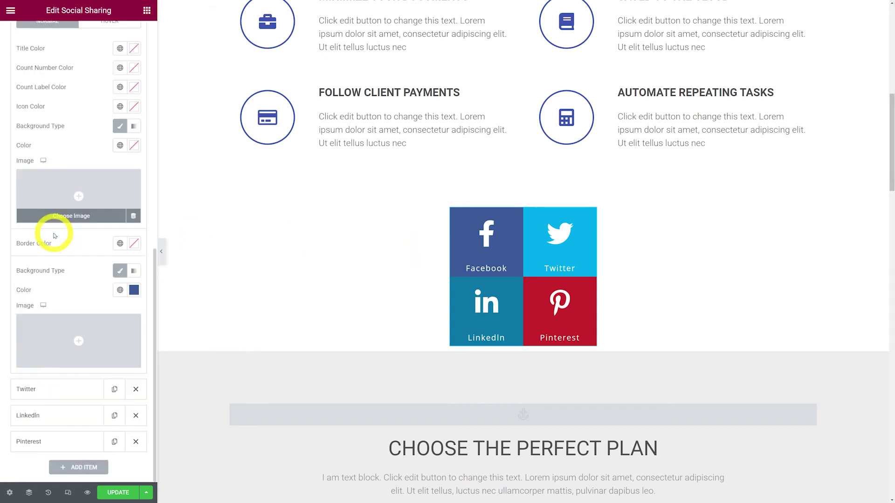
left_click(136, 273)
scroll(72, 269, "down", 1)
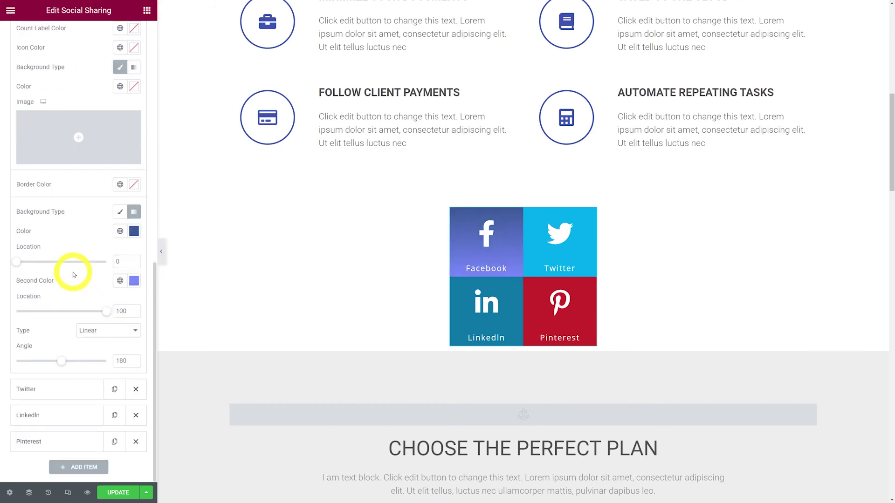
left_click(133, 281)
left_click_drag(127, 332, 142, 320)
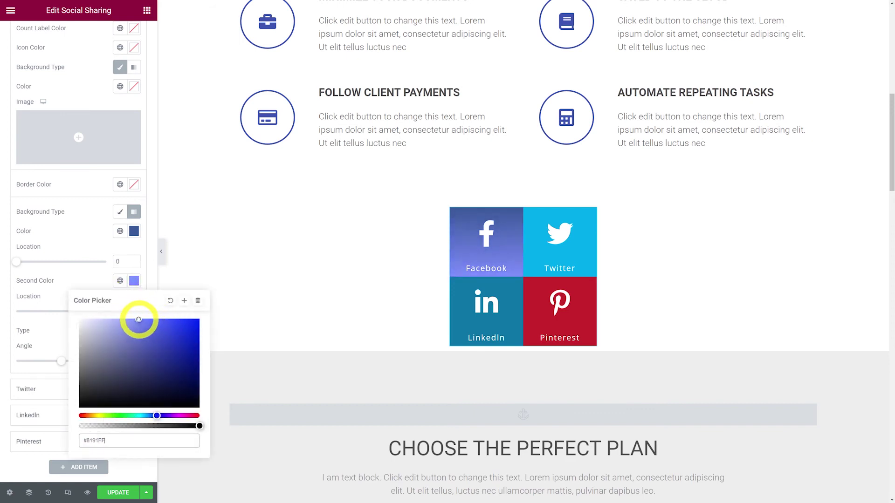
left_click(95, 279)
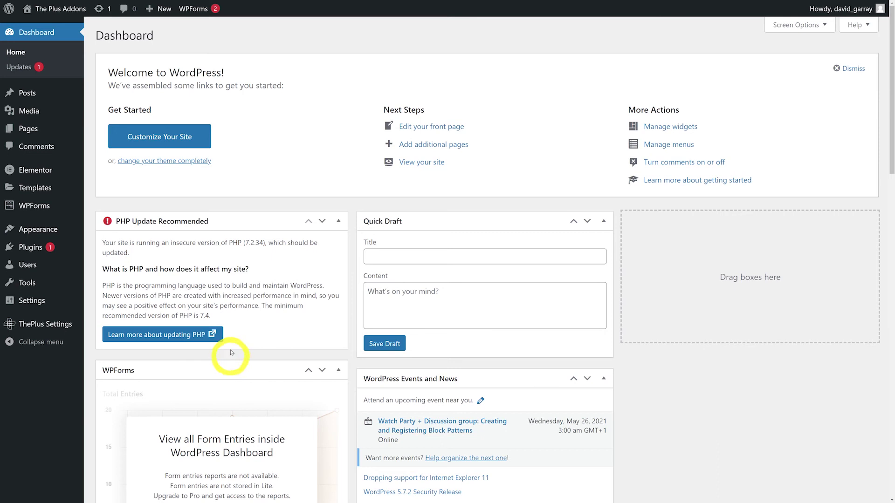
Set Load Font Awesome 4 Support to Yes in Elementor's Advanced settings and save
left_click(99, 173)
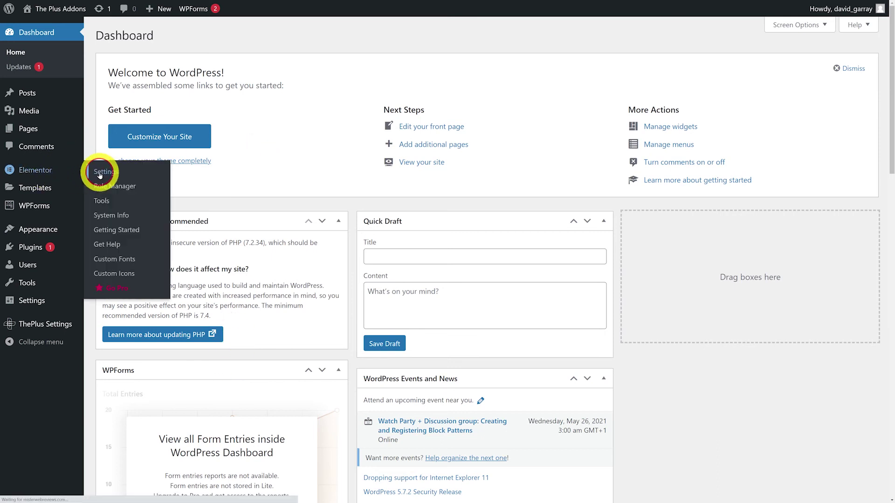
left_click(198, 61)
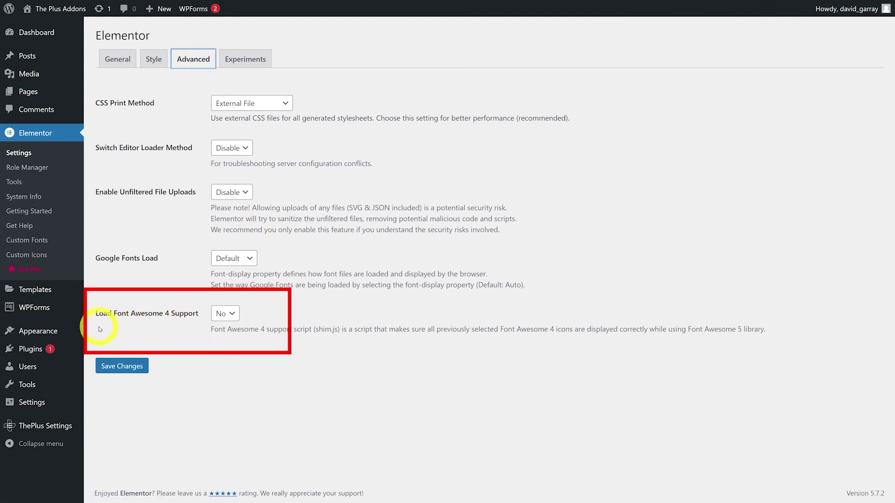
left_click(232, 314)
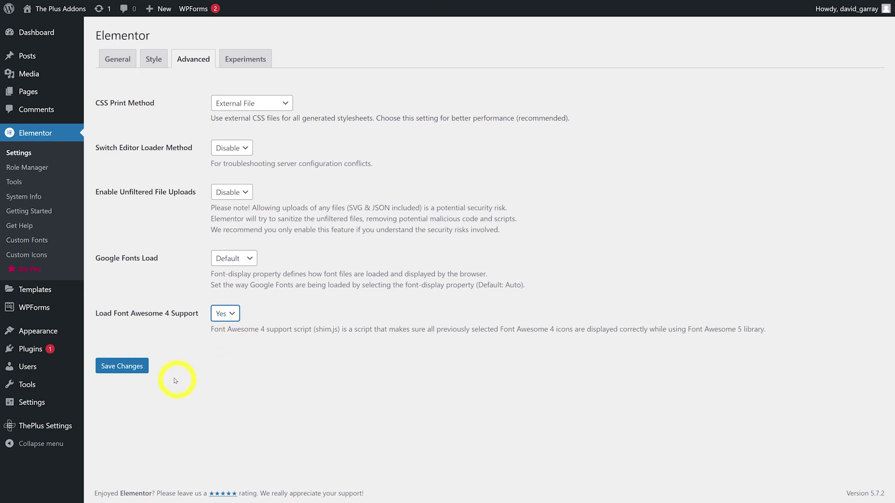
left_click(129, 365)
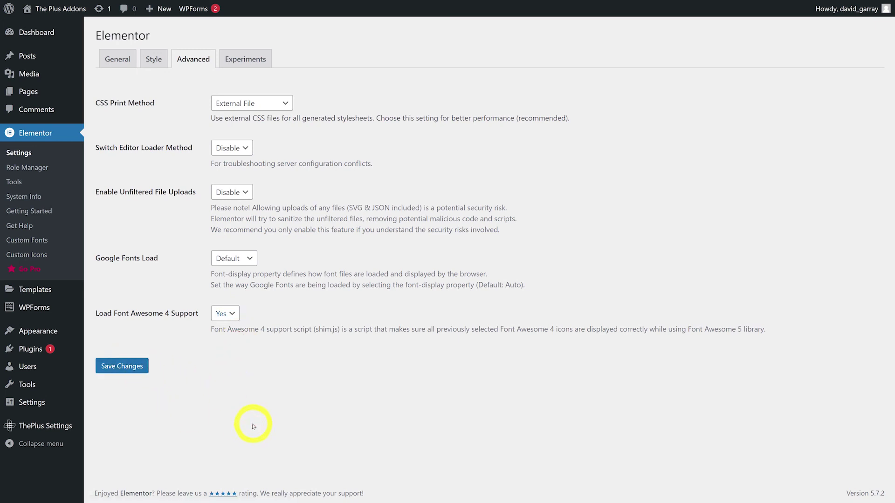